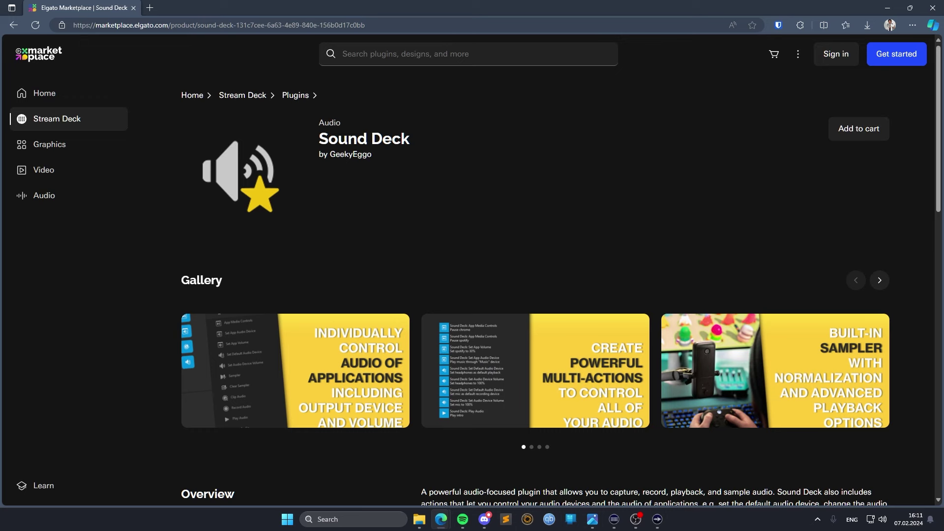
- Place a Sound Deck Set App Audio Device action on the empty key
click(887, 8)
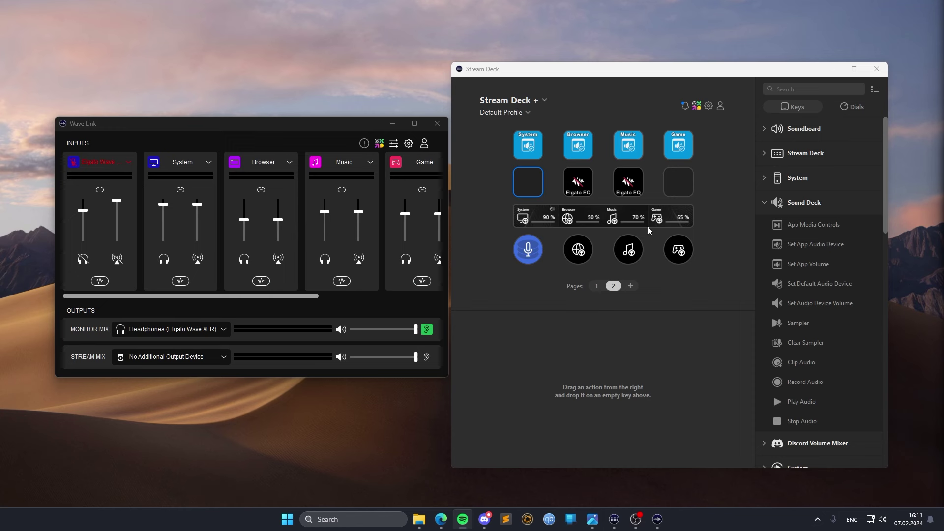
click(826, 206)
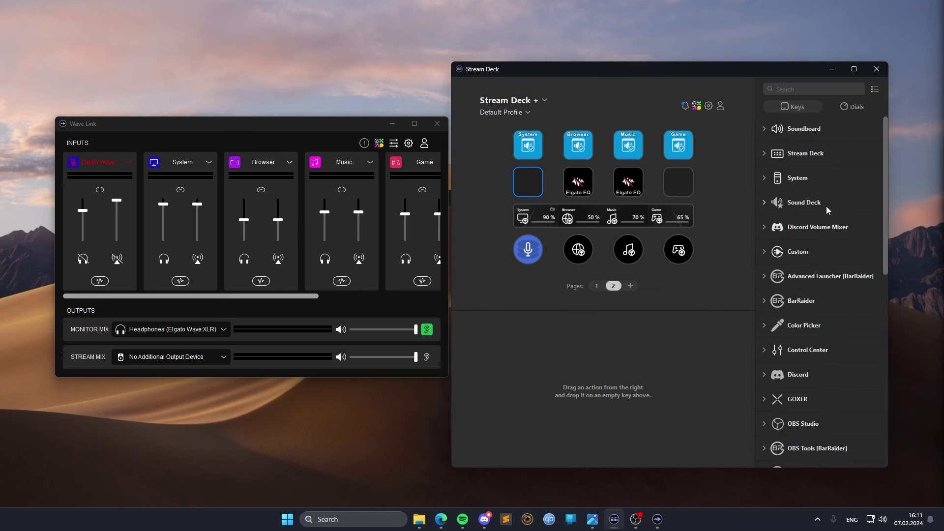
click(826, 205)
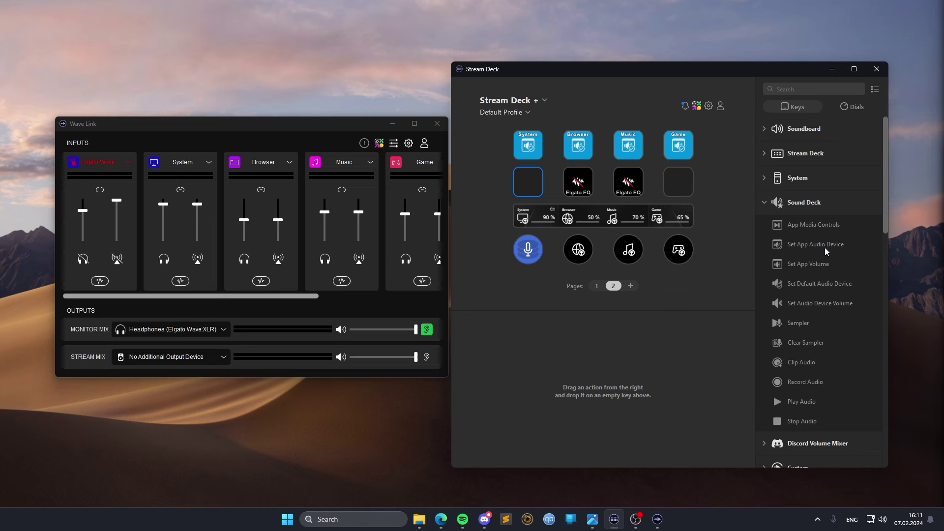
drag(824, 245, 521, 185)
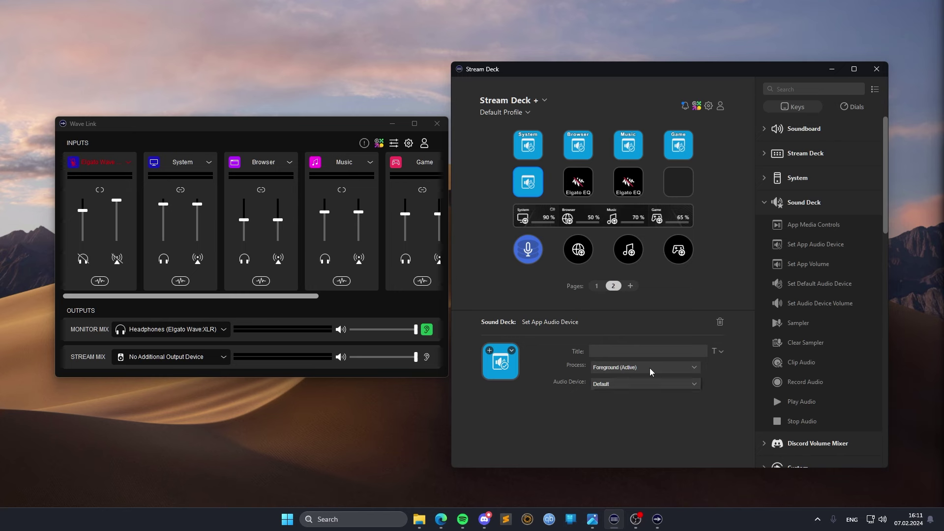
- Keep the foreground app as process, route it to Wave Link System, and title the key System
click(650, 369)
click(645, 382)
click(650, 387)
click(617, 313)
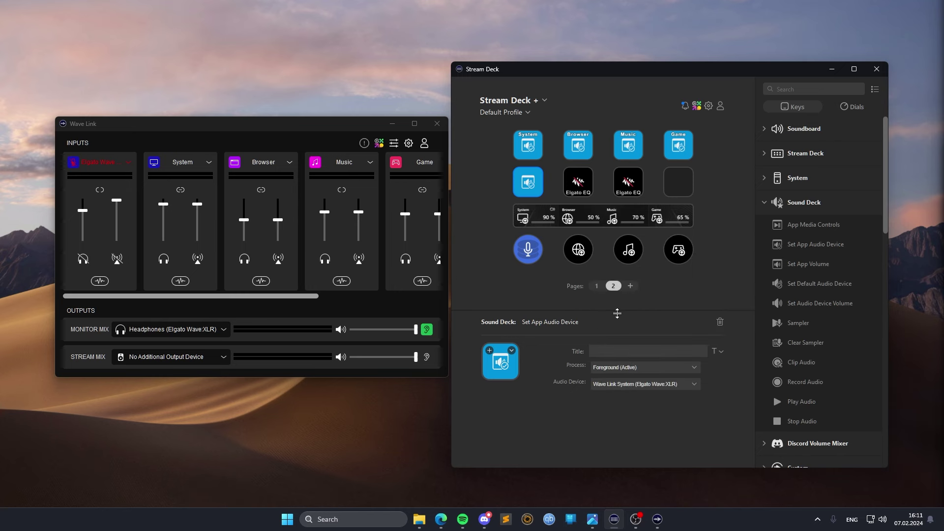
click(609, 352)
text(System)
click(530, 186)
- Review the audio routing of the existing System, Browser, Music and Game keys
click(530, 144)
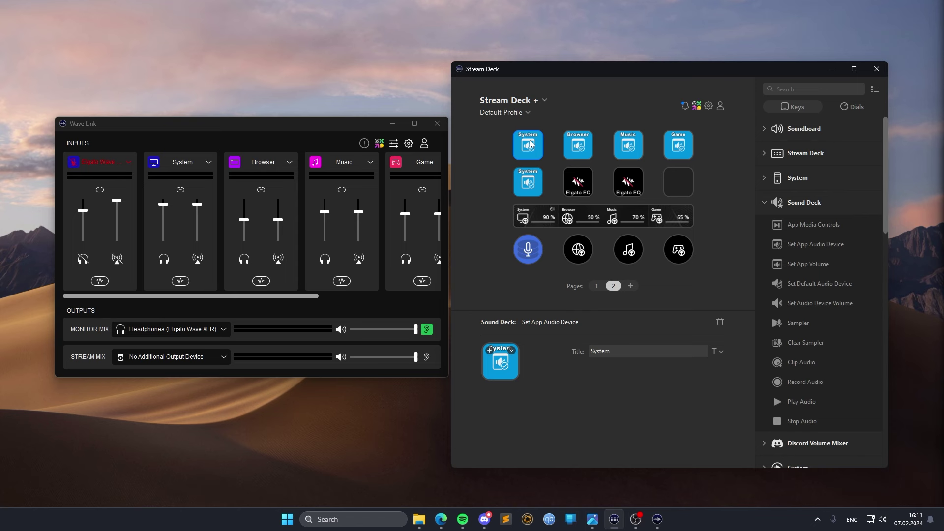
click(572, 149)
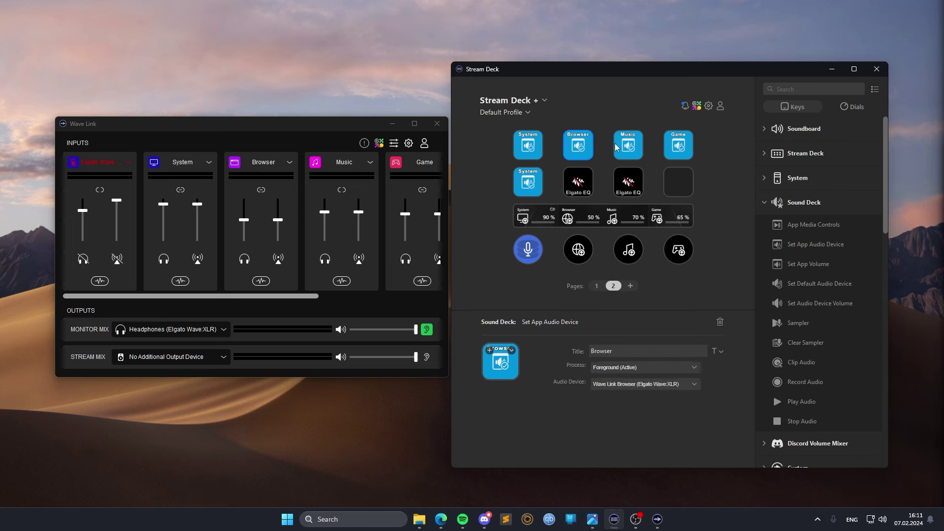
click(629, 147)
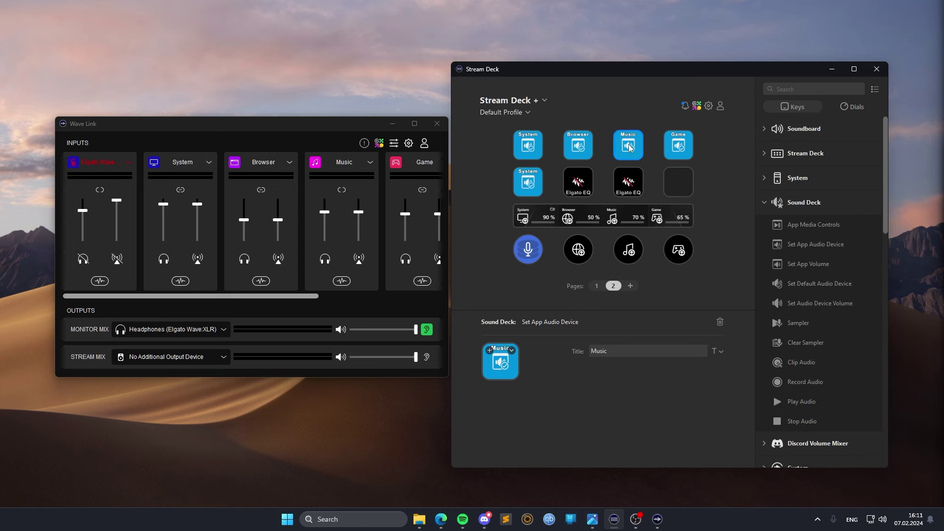
click(680, 148)
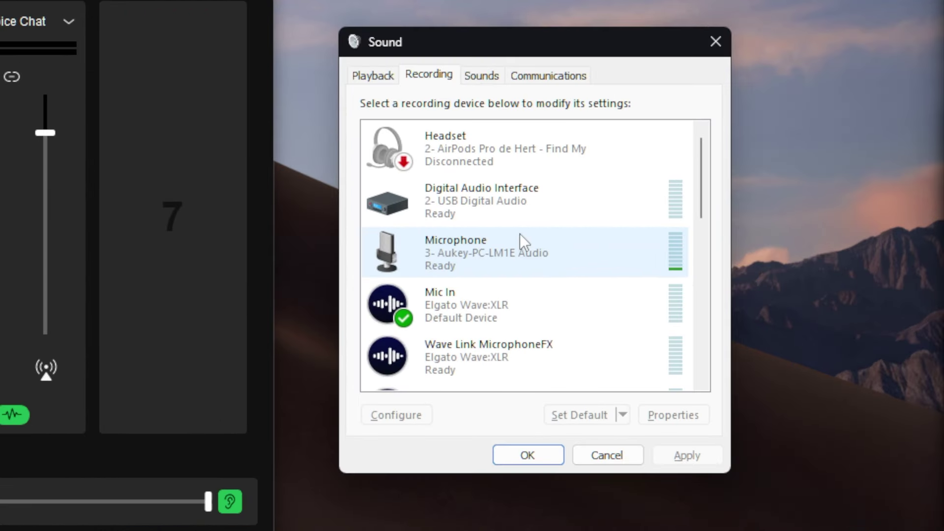
- Enable Listen to this device on Line In through Wave Link Game, confirming with OK twice
scroll(511, 272, down, 1)
scroll(511, 271, down, 4)
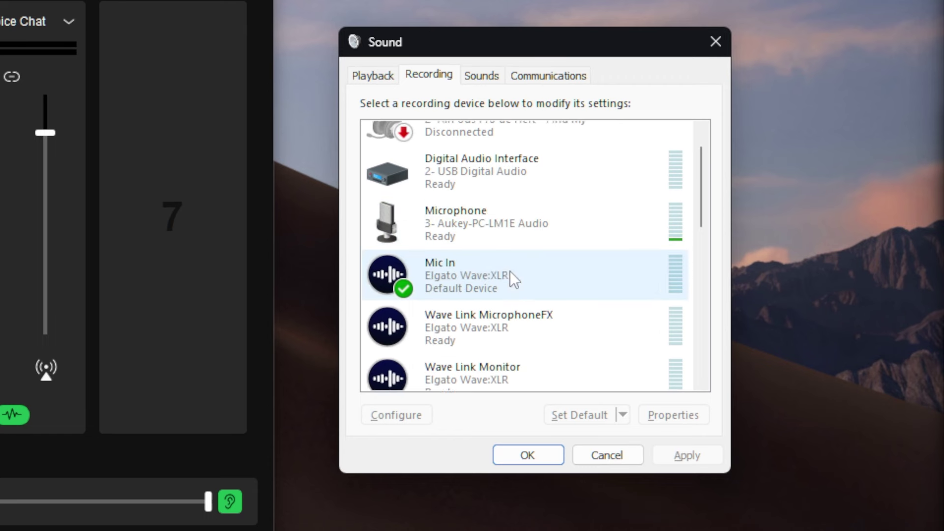
scroll(507, 278, down, 2)
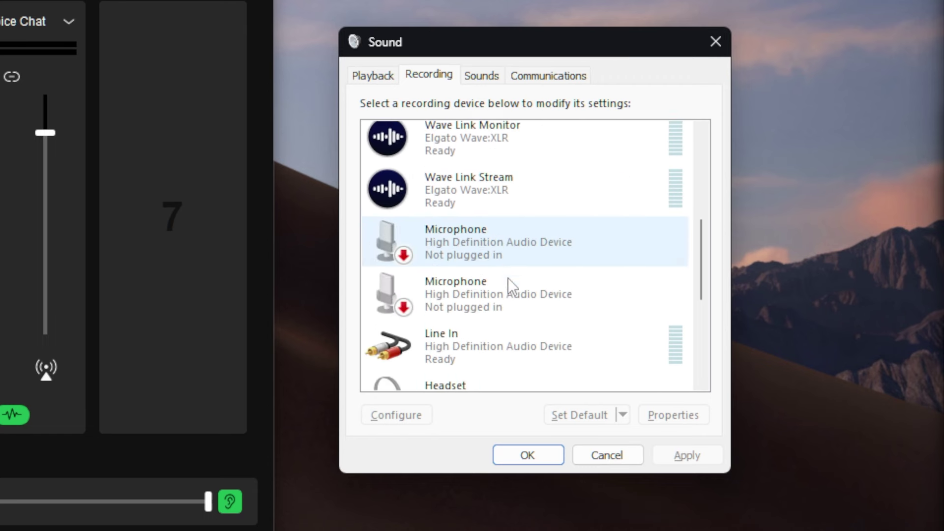
click(512, 310)
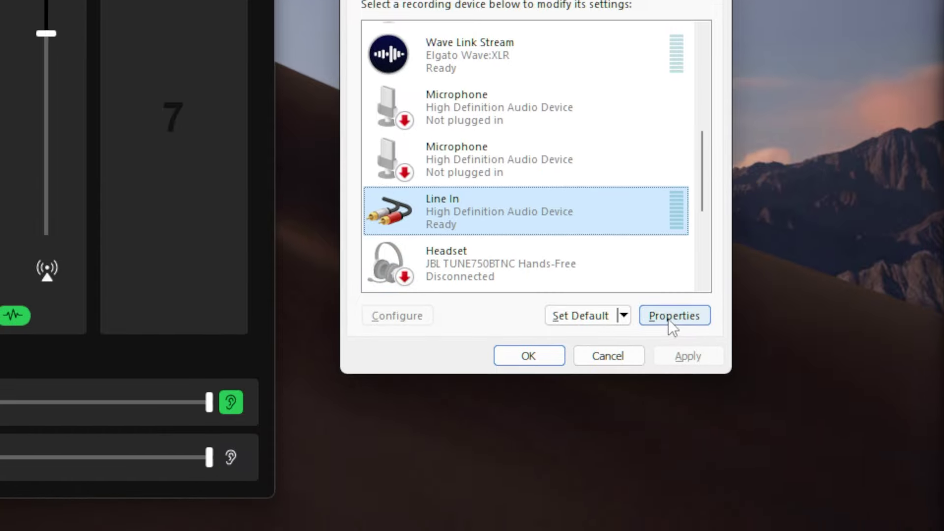
click(673, 415)
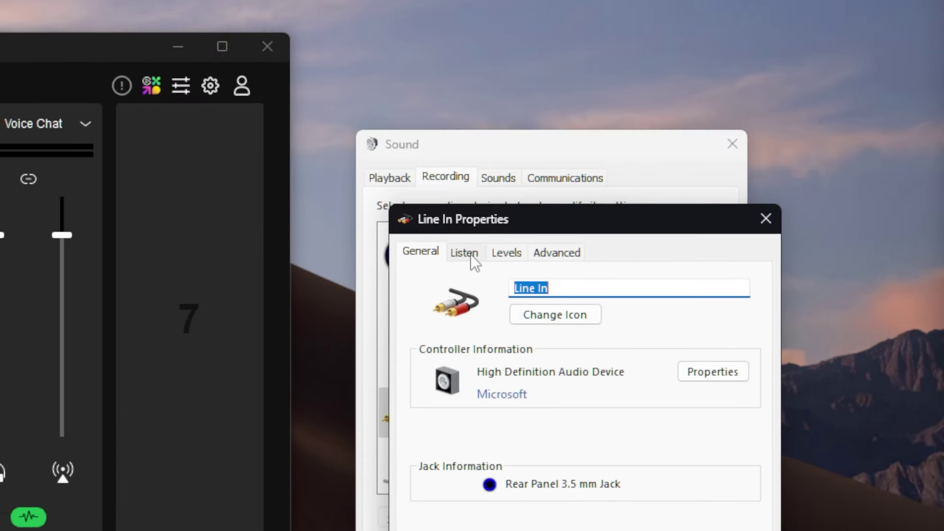
click(470, 254)
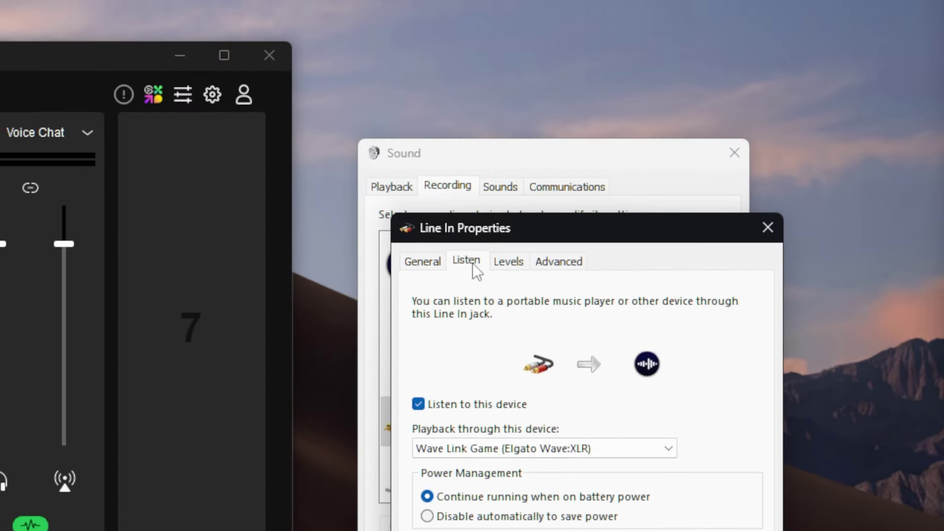
click(418, 407)
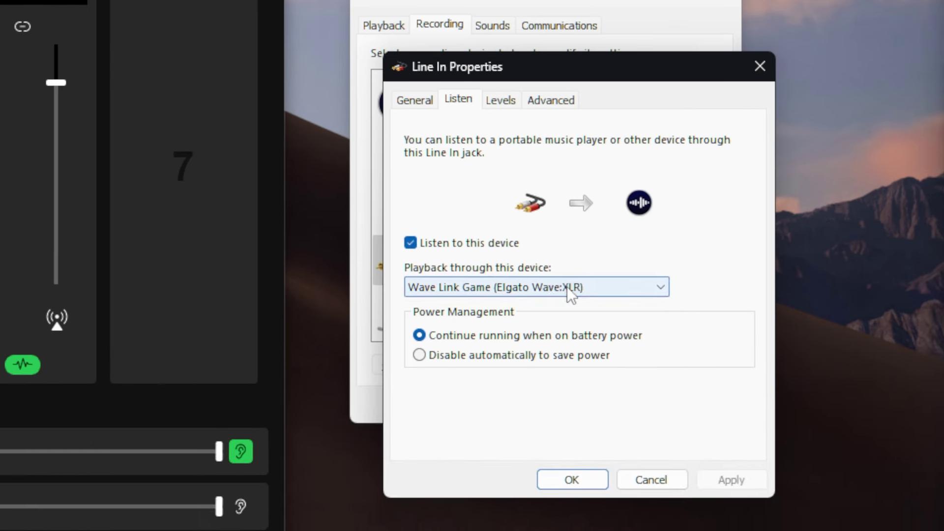
click(570, 294)
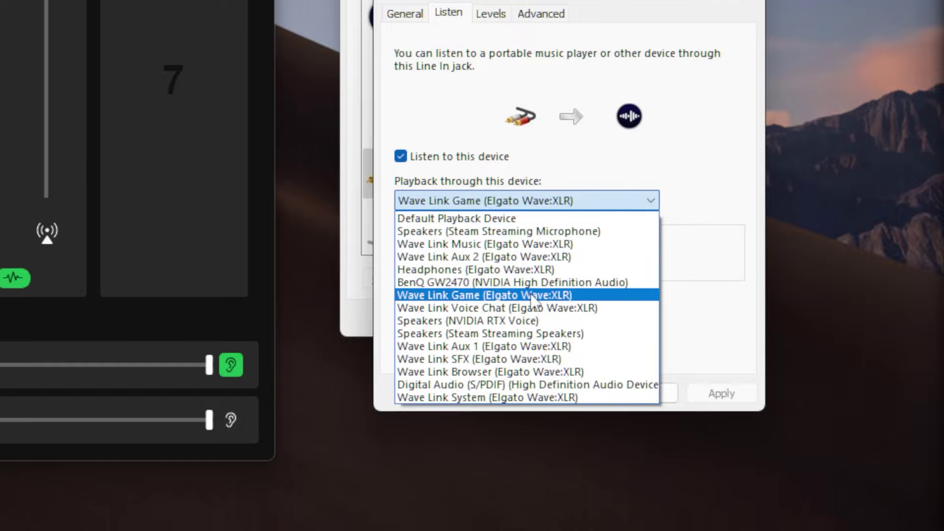
click(530, 277)
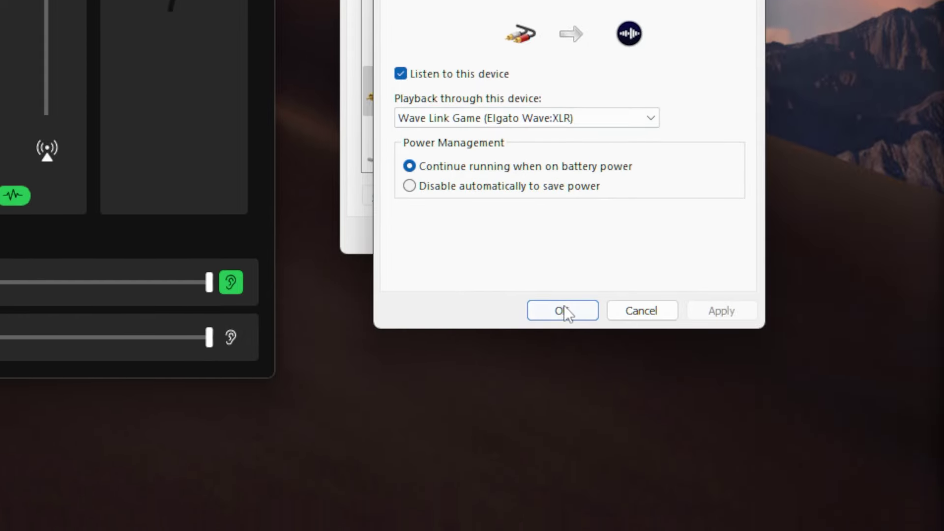
click(563, 283)
click(531, 199)
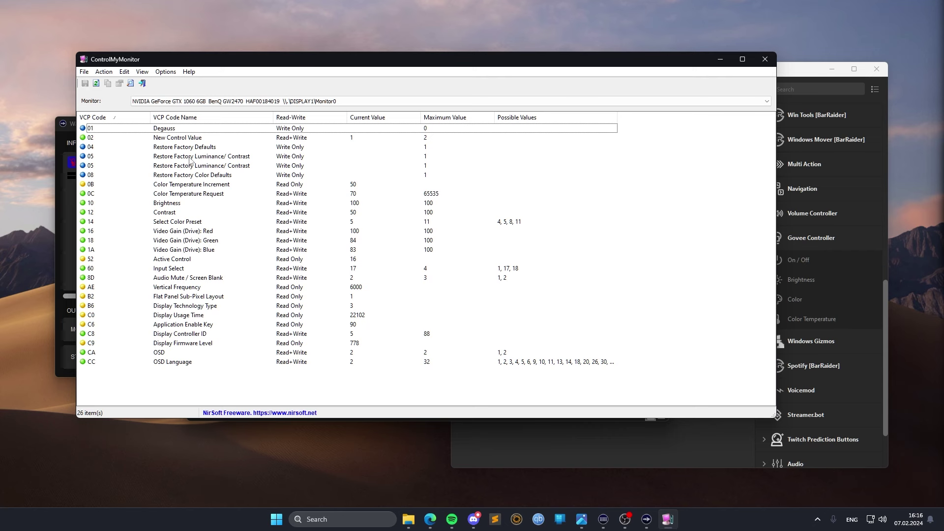
- Select the Brightness (VCP 10) row in ControlMyMonitor and check the Monitor dropdown
click(181, 203)
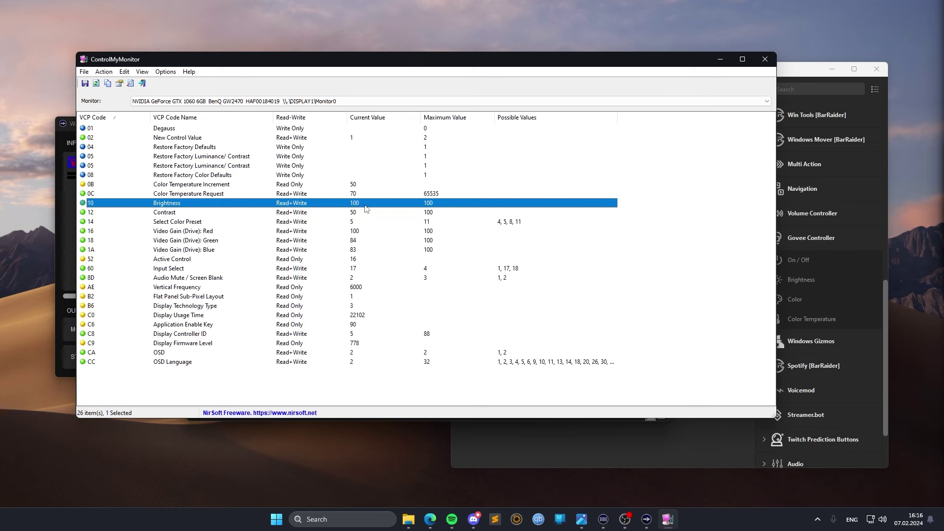
click(285, 101)
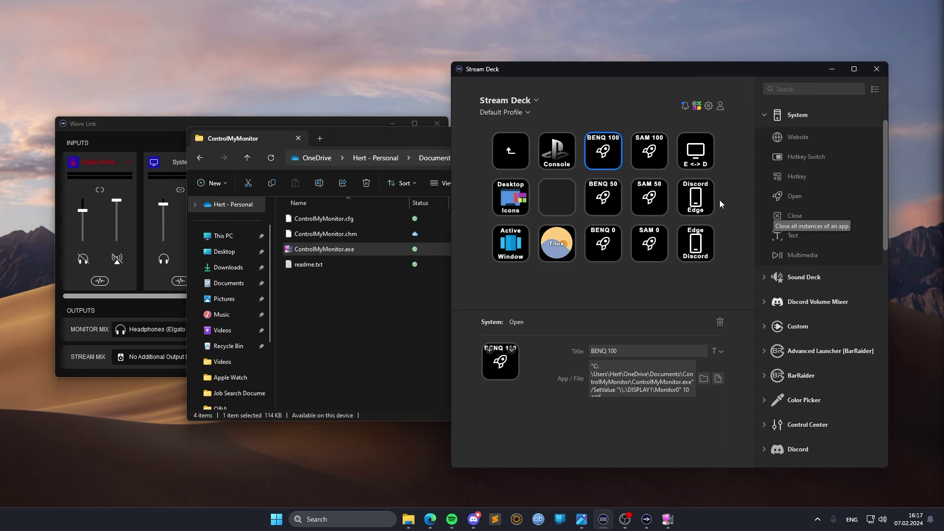
- Add a System Open action to the empty key and expand BENQ 100's launch command
drag(797, 198, 556, 199)
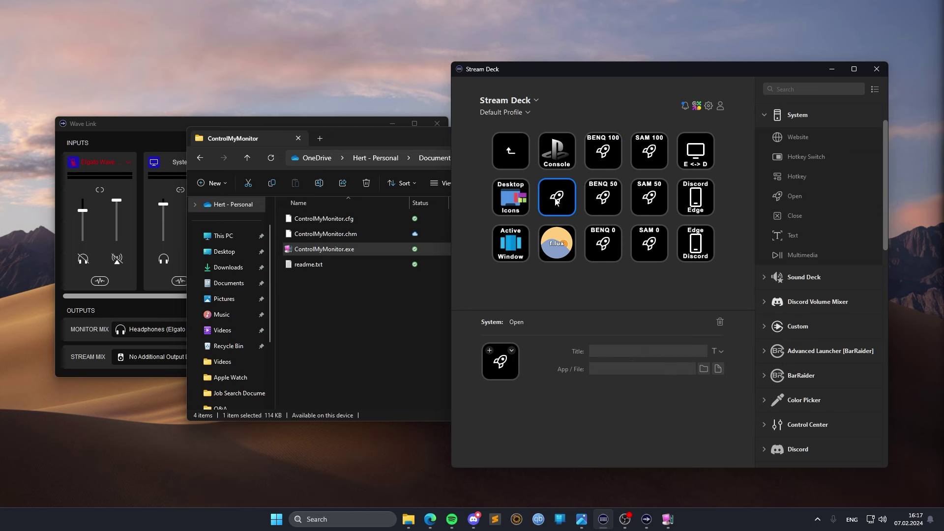
click(608, 157)
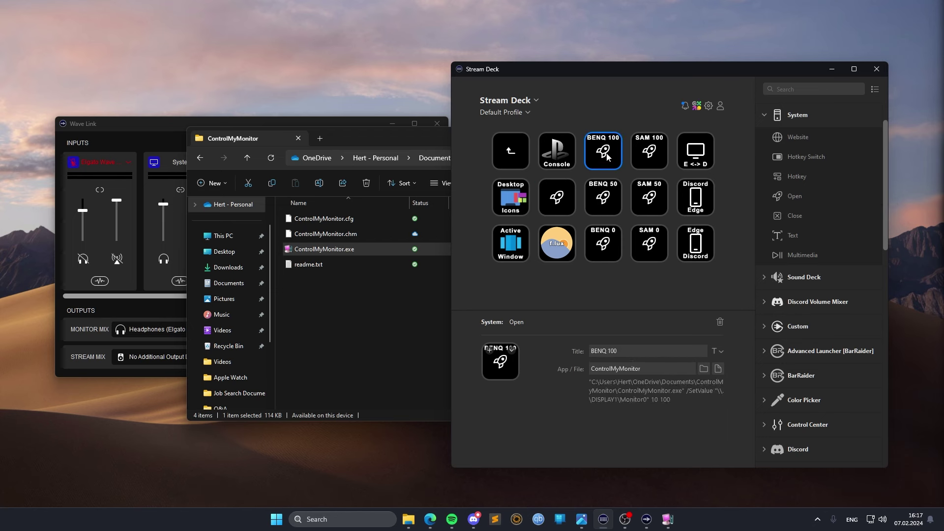
click(600, 369)
- Highlight the display and monitor names in the BENQ 100 command, then return to ControlMyMonitor
drag(592, 369, 643, 411)
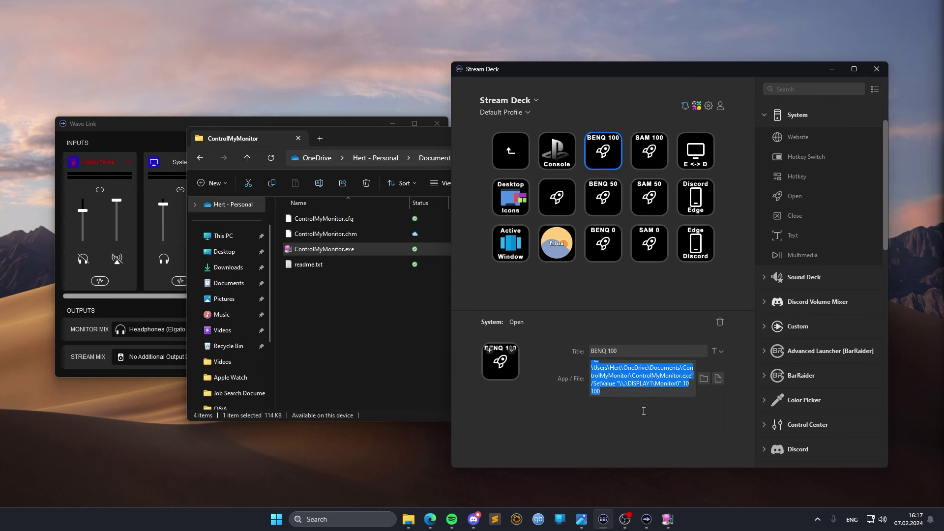
click(648, 387)
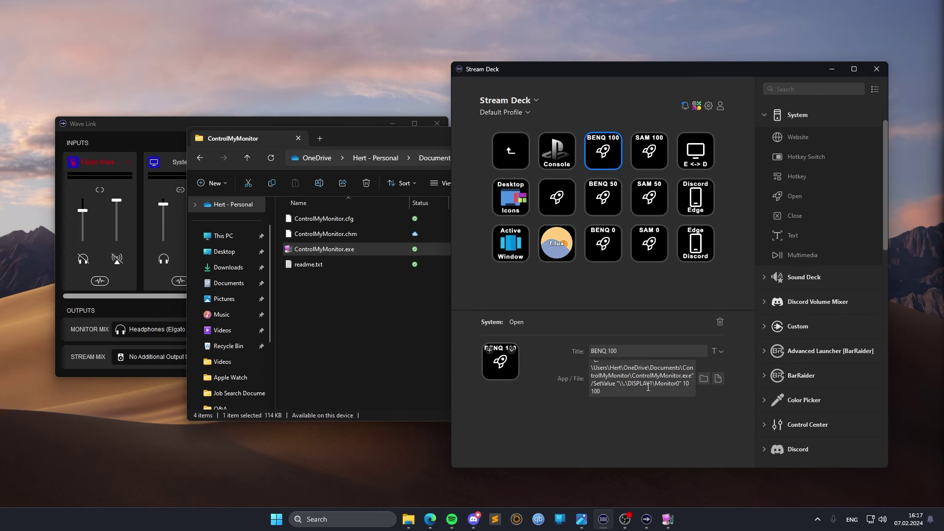
drag(654, 384, 683, 387)
click(681, 386)
click(668, 524)
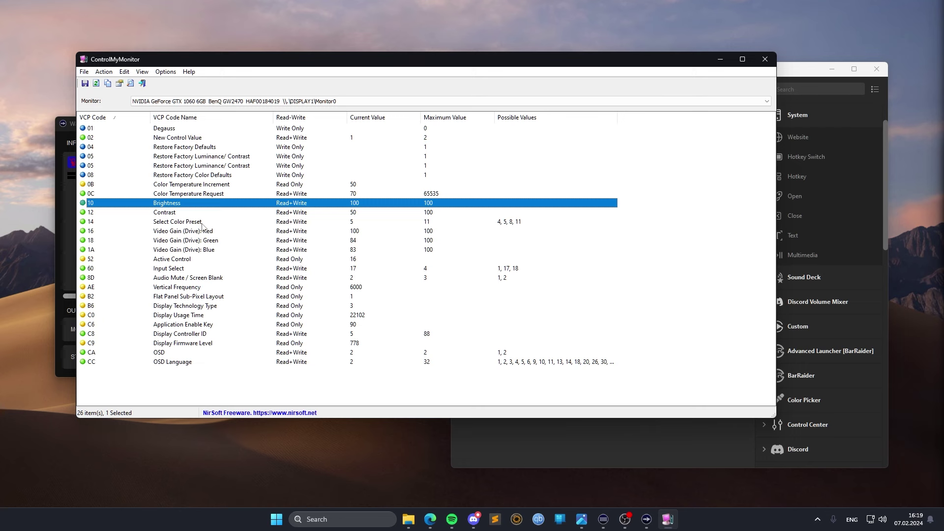
- Select the Input Select (VCP 60) row to show current value 17 and options 1, 17, 18
click(198, 270)
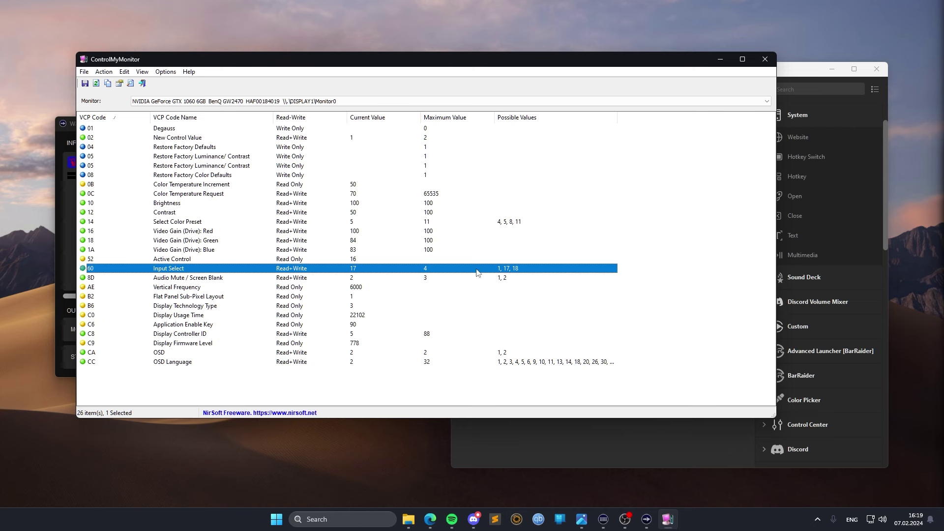
- Open the Console multi-action switch and inspect the PC state's command ending 60 17
click(795, 72)
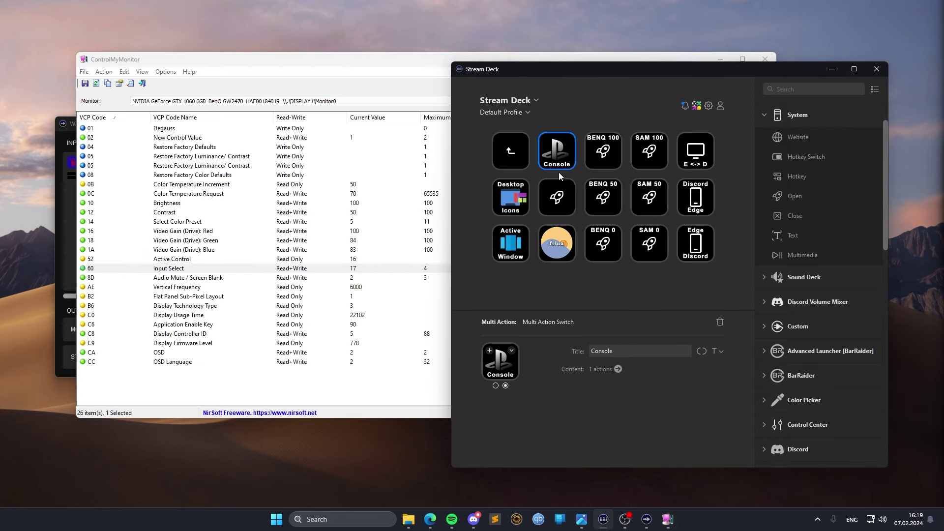
double_click(564, 160)
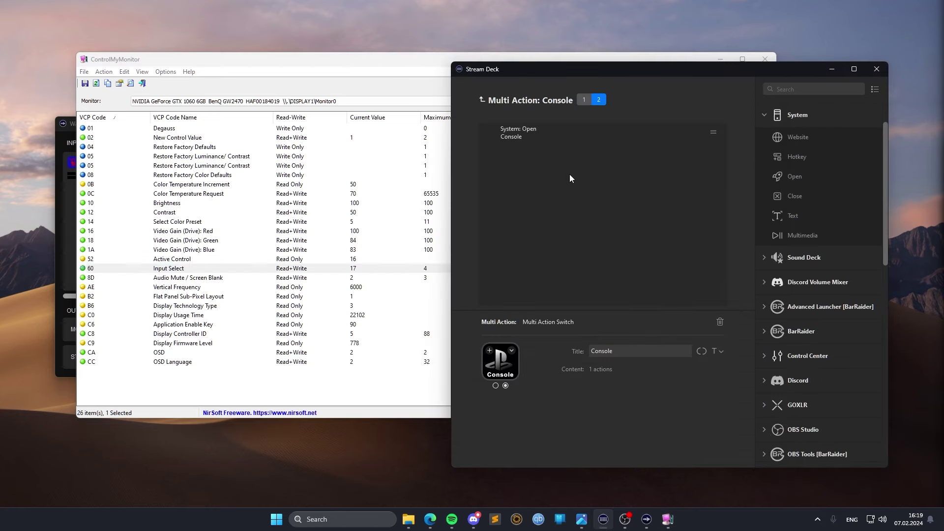
click(584, 99)
click(543, 134)
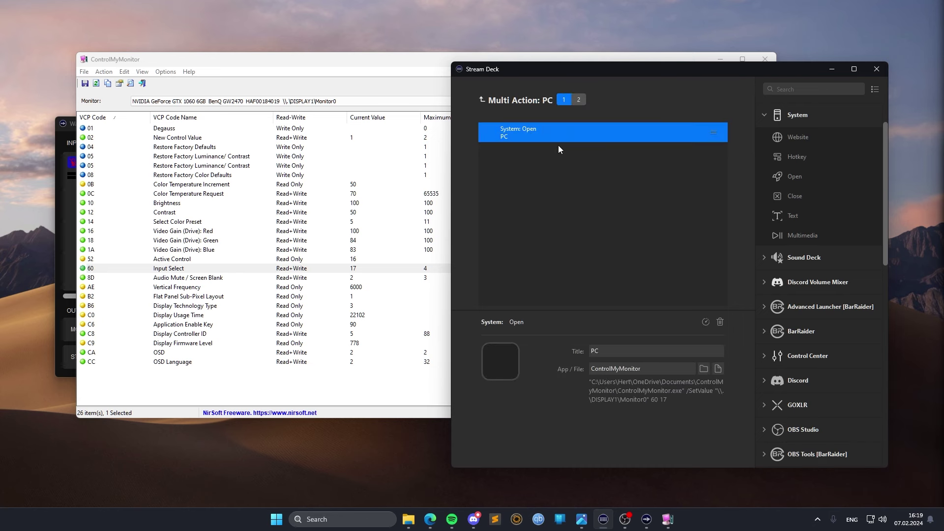
drag(592, 369, 631, 414)
click(620, 394)
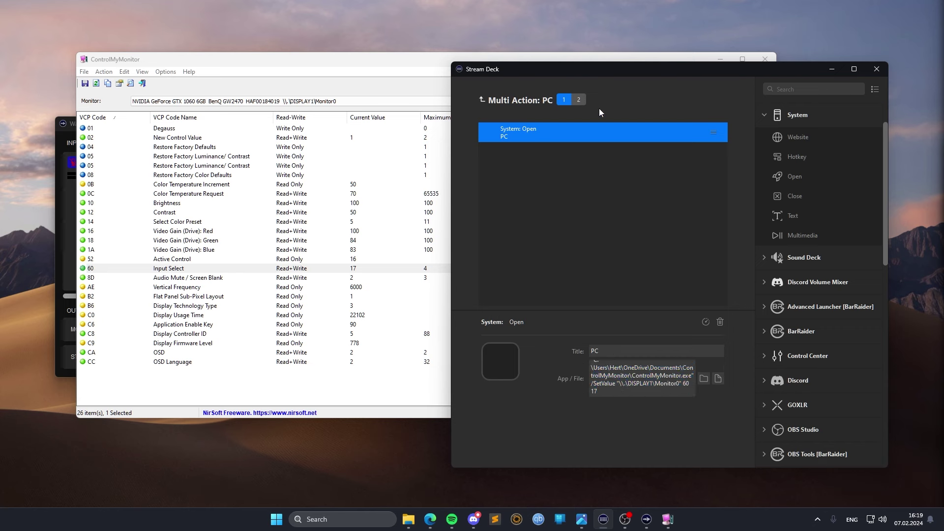
- Inspect the Console state's input-switch command ending 60 18
click(579, 100)
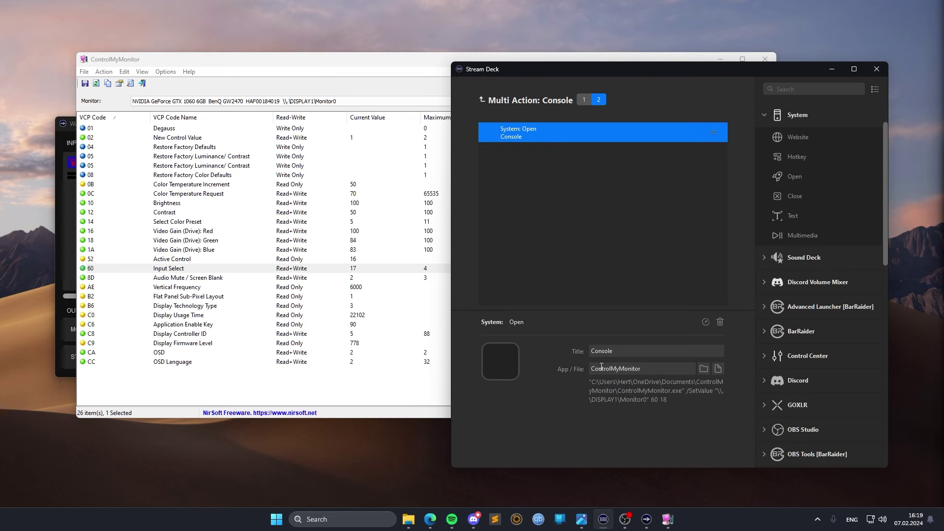
drag(591, 368, 630, 414)
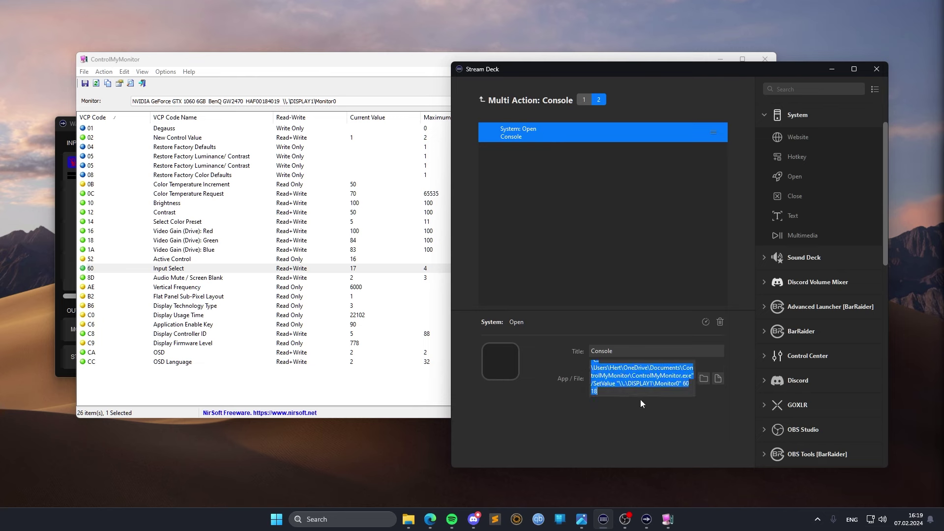
click(633, 395)
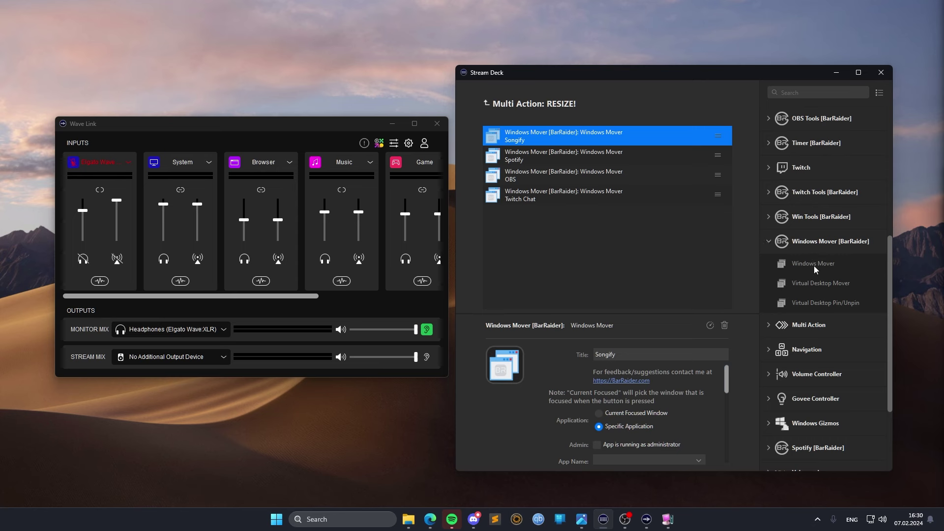
- Point the OBS Windows Mover step at obs64 on BenQ GW2470 and review position, size and topmost
click(534, 180)
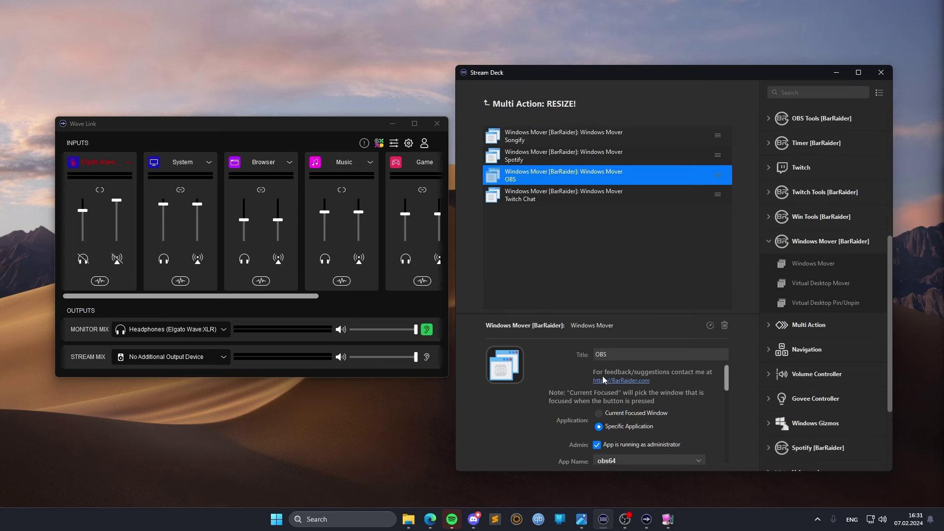
scroll(582, 391, down, 3)
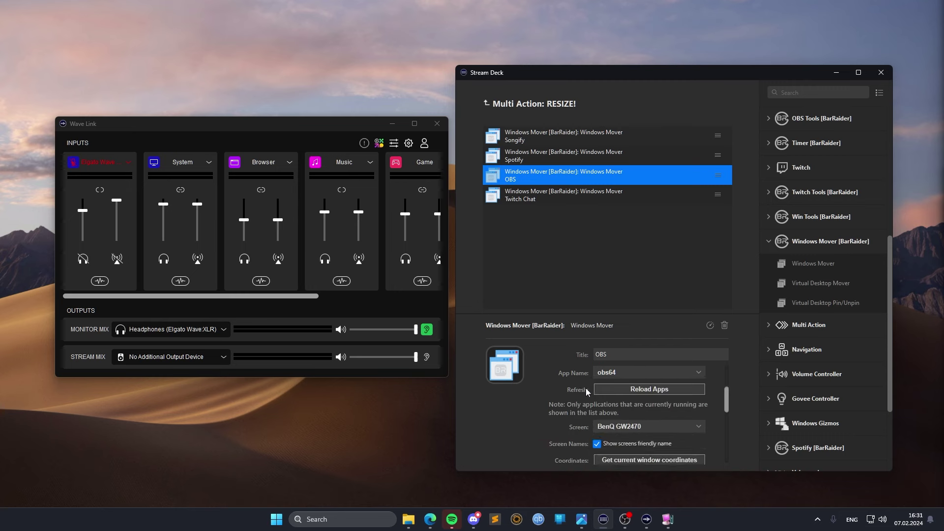
click(642, 372)
click(630, 353)
scroll(572, 396, down, 1)
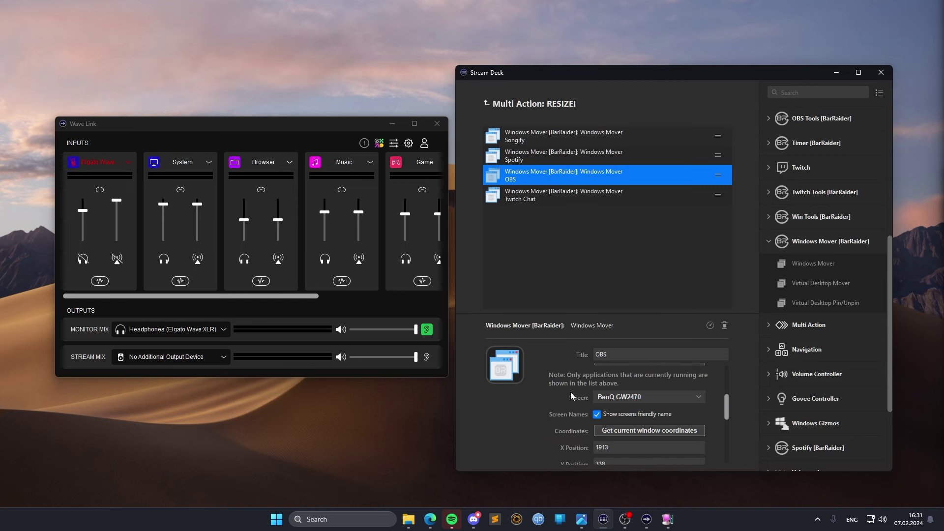
click(657, 395)
click(657, 396)
scroll(583, 400, down, 2)
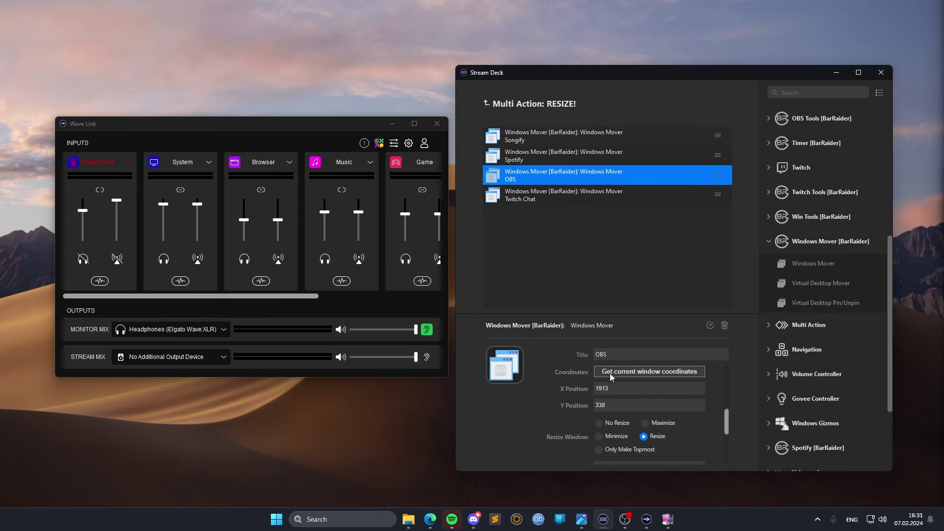
scroll(570, 394, down, 1)
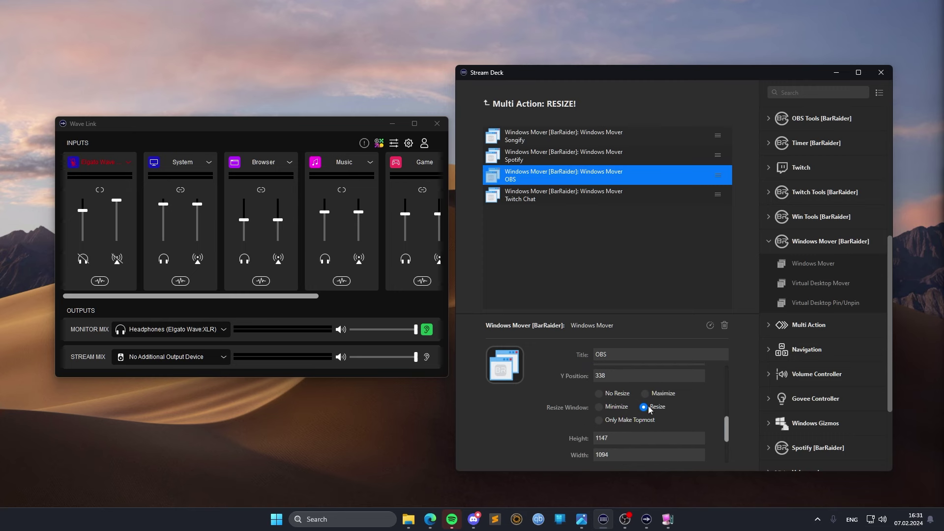
scroll(582, 408, down, 3)
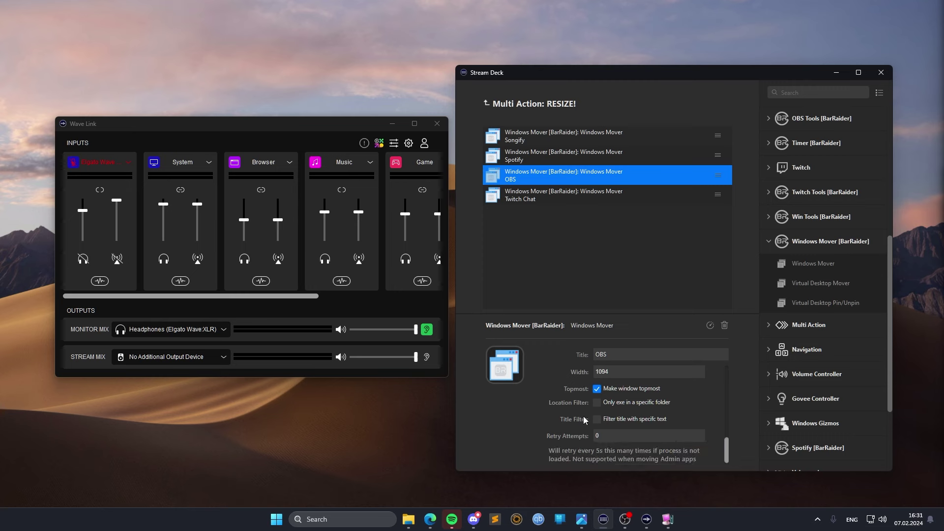
scroll(577, 417, up, 10)
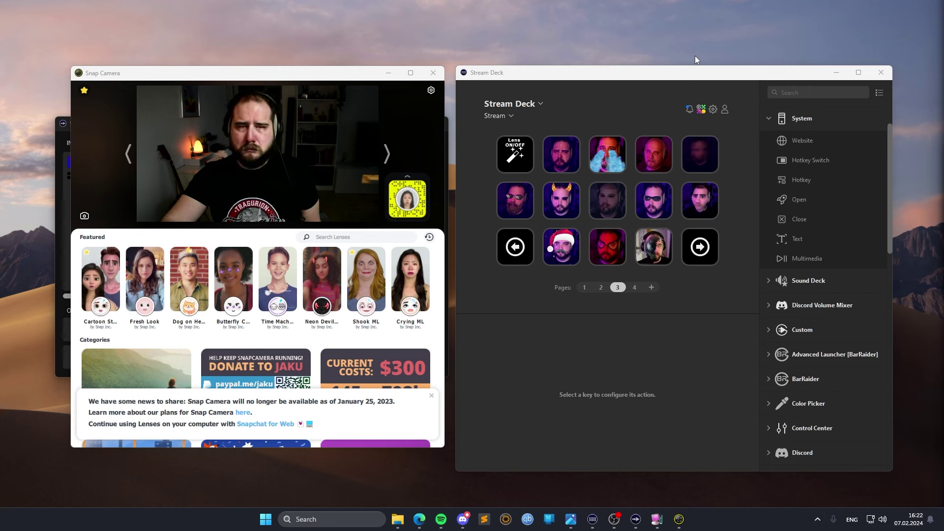
- Toggle lenses via Ctrl+Shift+3, 9, 5 and 7: blue flame, eye mask, turn-around, Santa hat
key(ctrl+shift+3)
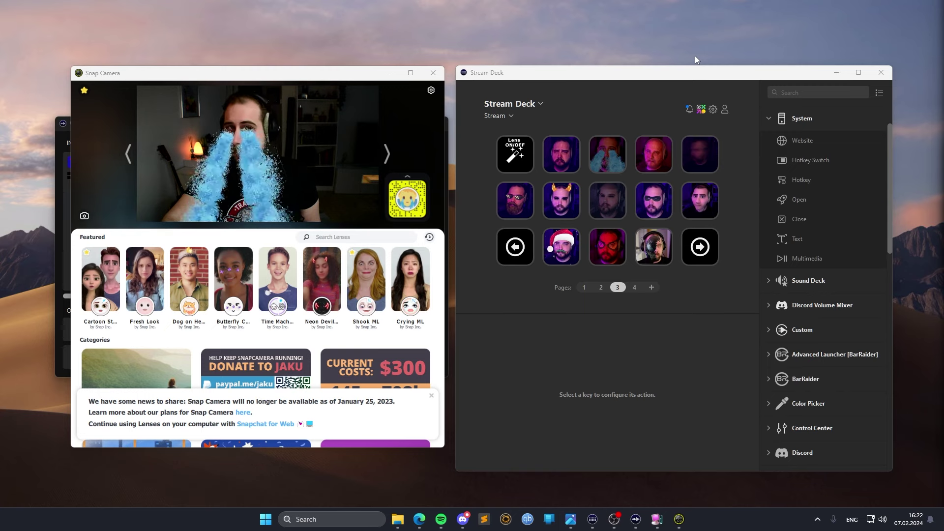
key(ctrl+shift+3)
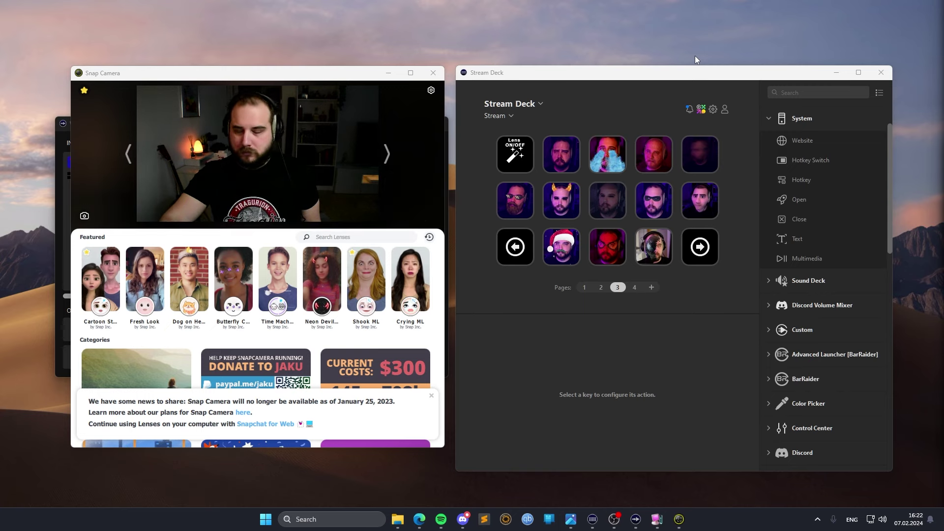
key(ctrl+shift+9)
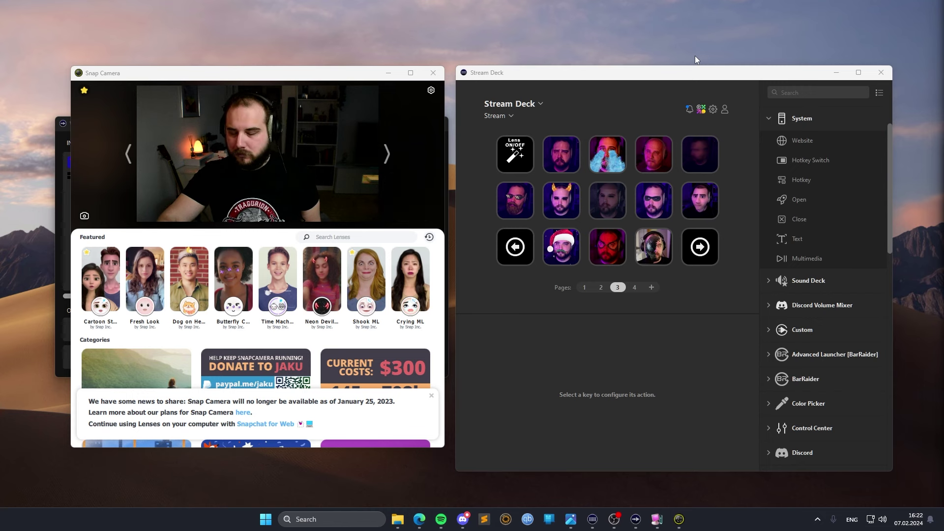
key(ctrl+shift+5)
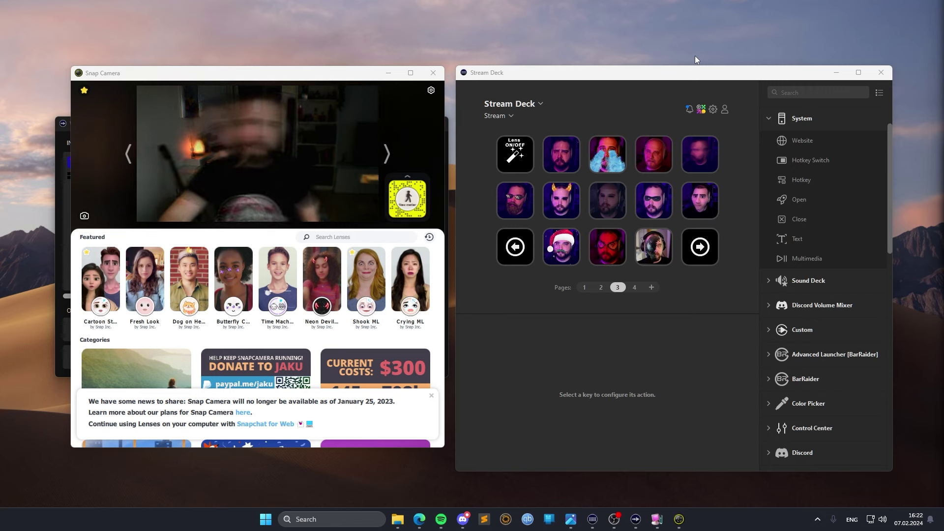
key(ctrl+shift+5)
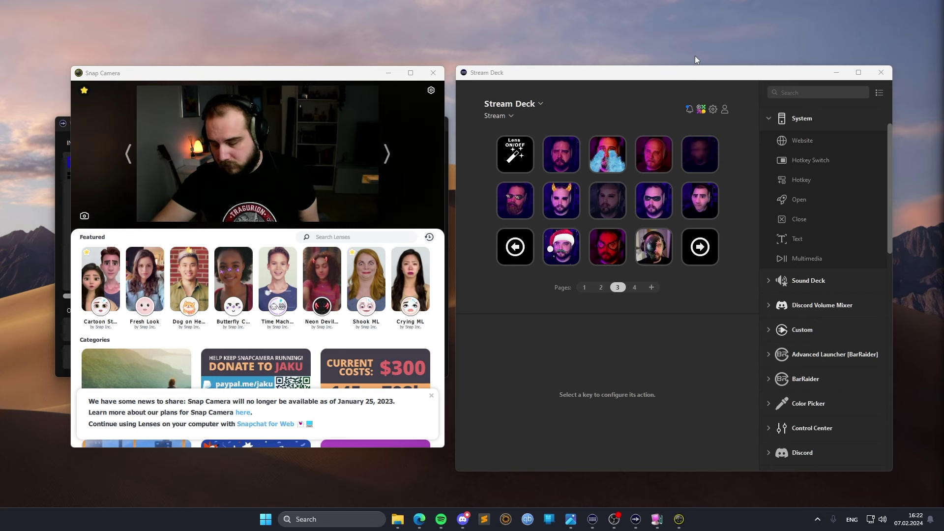
key(ctrl+shift+7)
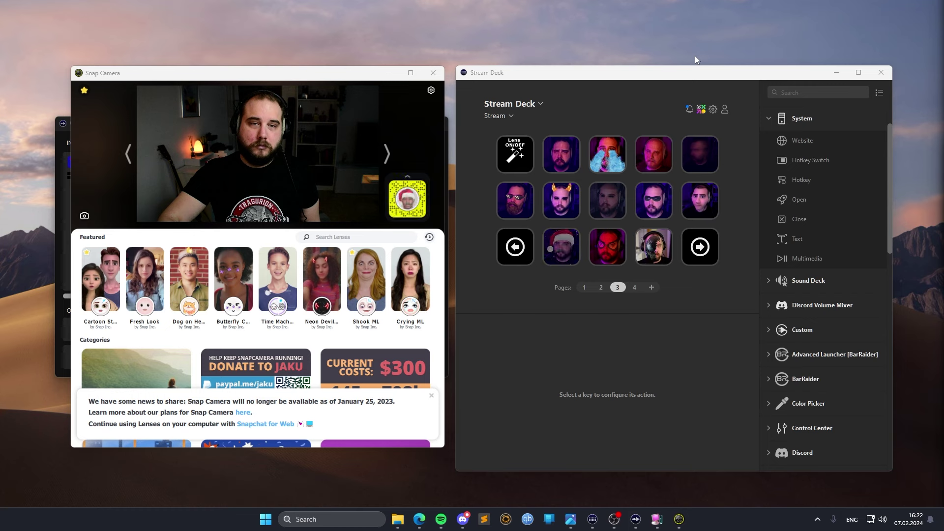
key(ctrl+shift+7)
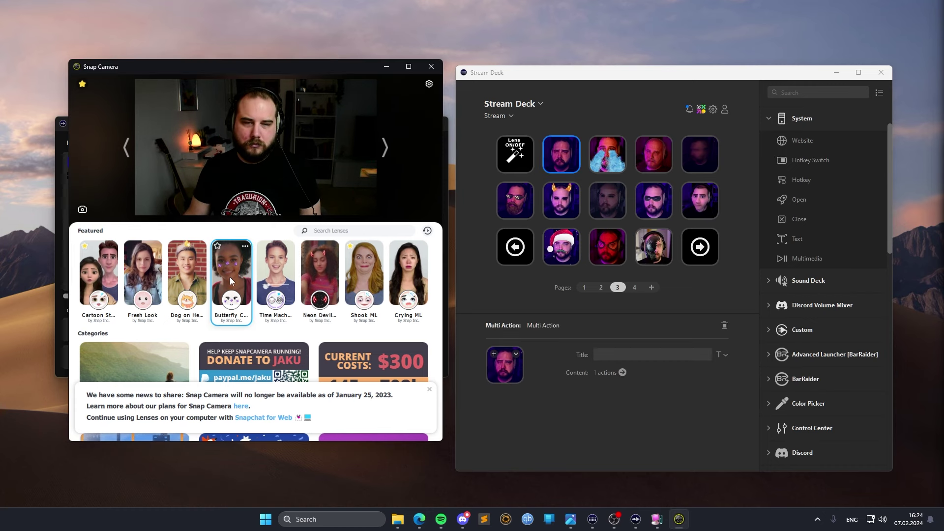
- Apply the Cartoon Style lens, then the sunglasses lens from Favorites
click(103, 281)
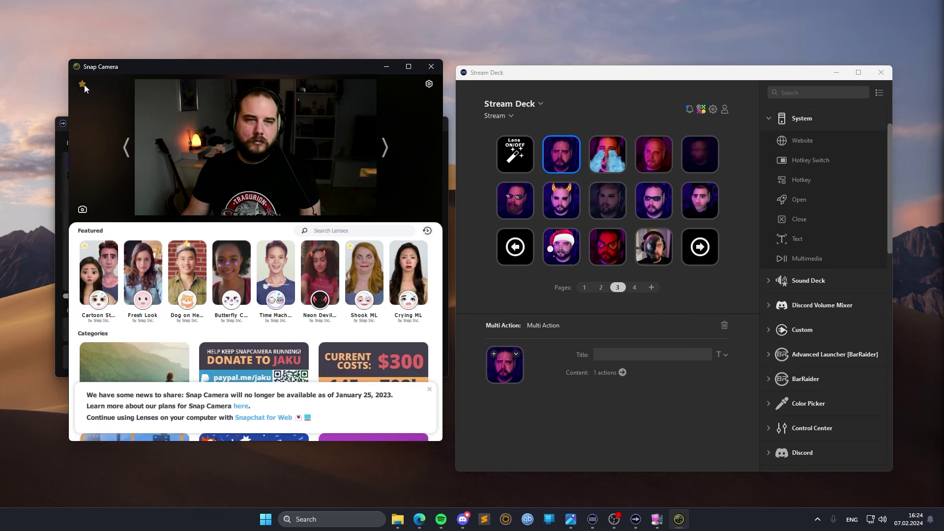
click(83, 84)
click(105, 157)
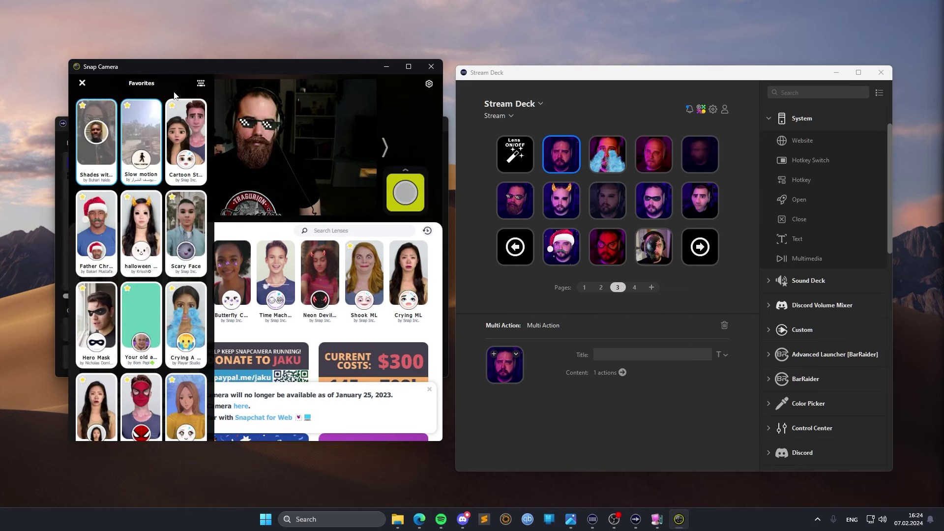
- Browse the Lens Hotkeys list and open a lens key's multi action in Stream Deck
click(201, 83)
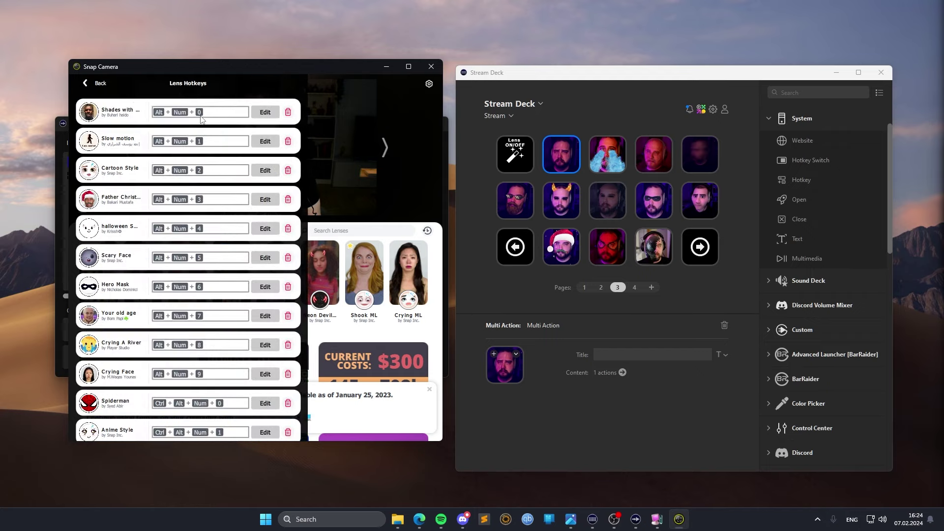
scroll(224, 227, down, 3)
scroll(225, 228, down, 8)
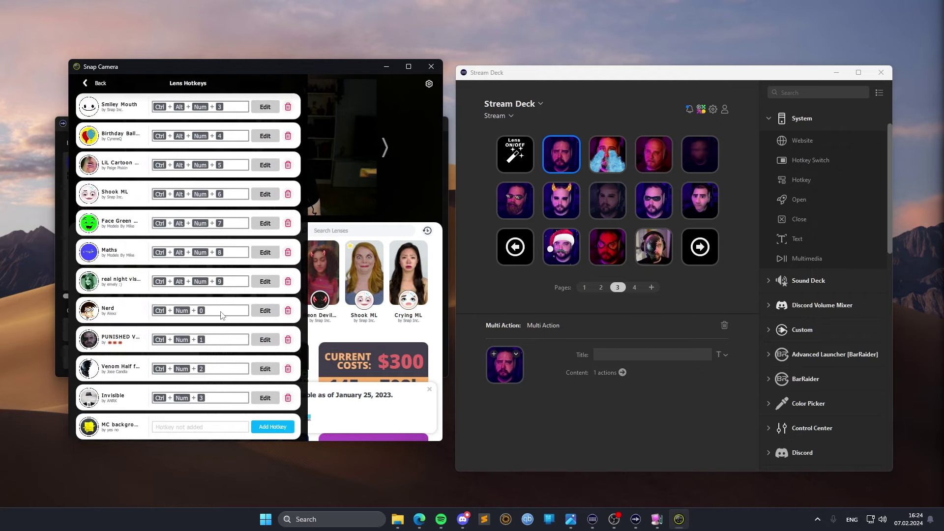
scroll(224, 321, up, 5)
scroll(224, 321, up, 5)
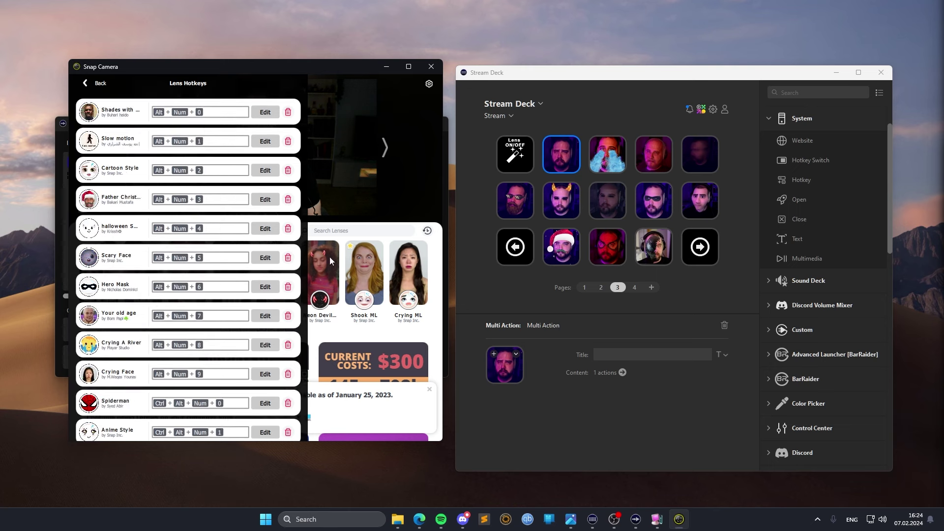
double_click(559, 159)
- Check the Alt+Numpad 9 hotkey step, then view the blue-flame key's Waterfall 2 Play Audio step
click(549, 134)
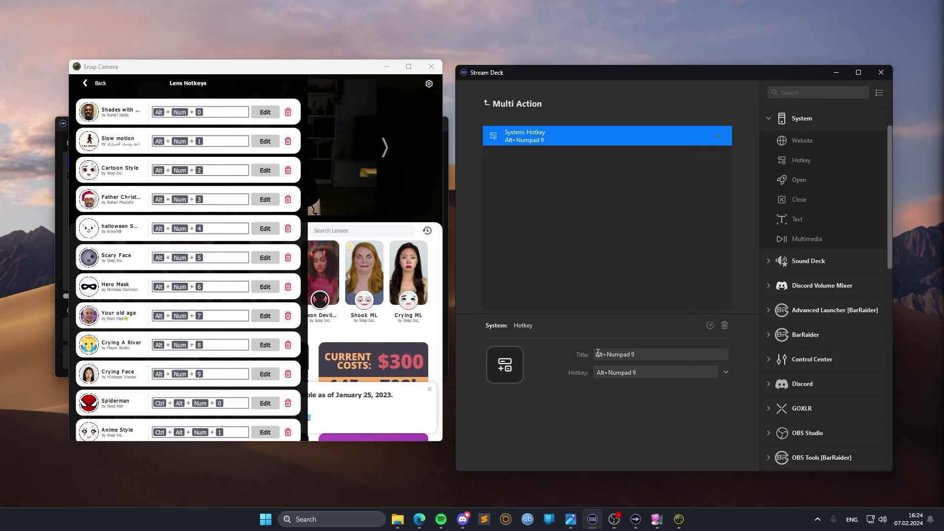
click(486, 104)
click(654, 155)
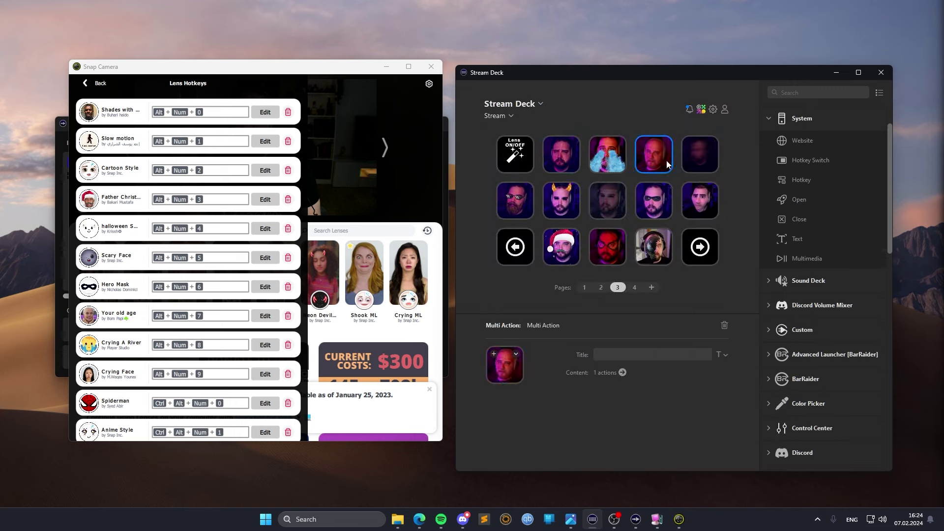
click(607, 162)
double_click(606, 165)
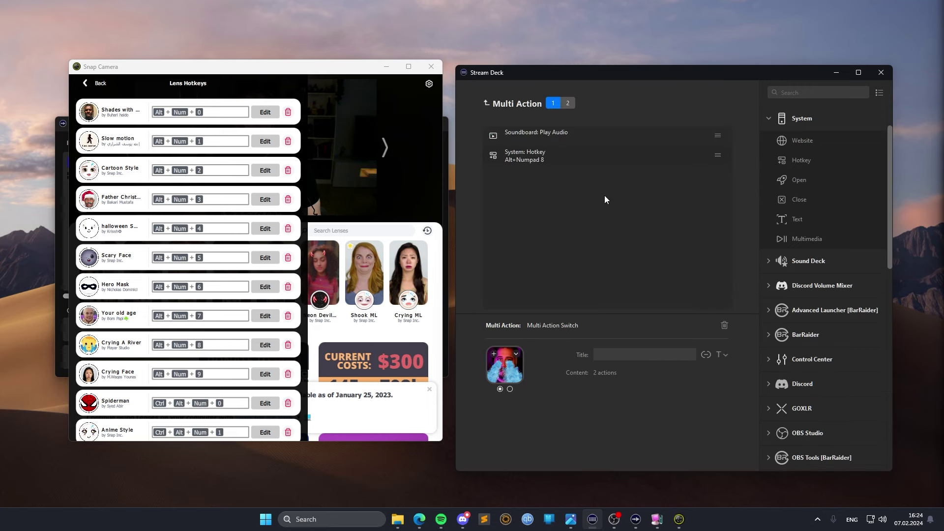
click(586, 139)
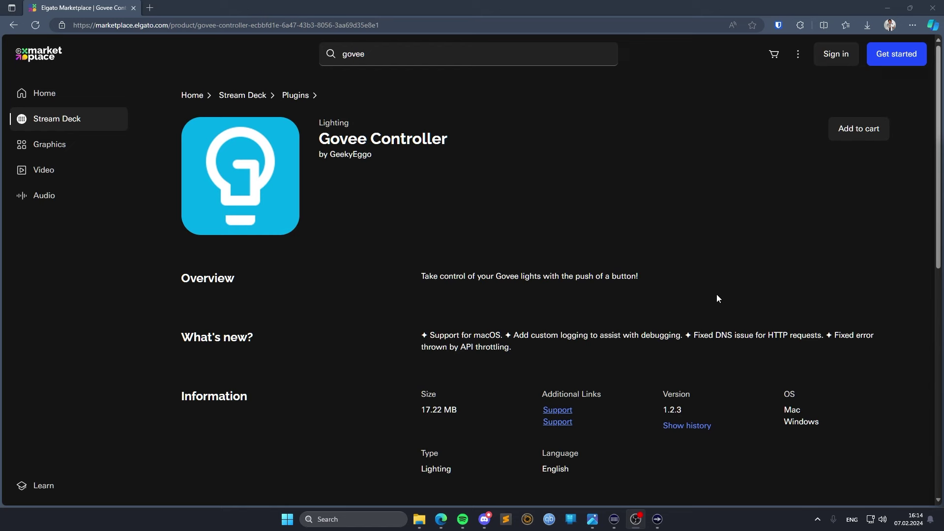
- Minimize the browser showing the Govee Controller plugin page to return to Stream Deck
click(885, 13)
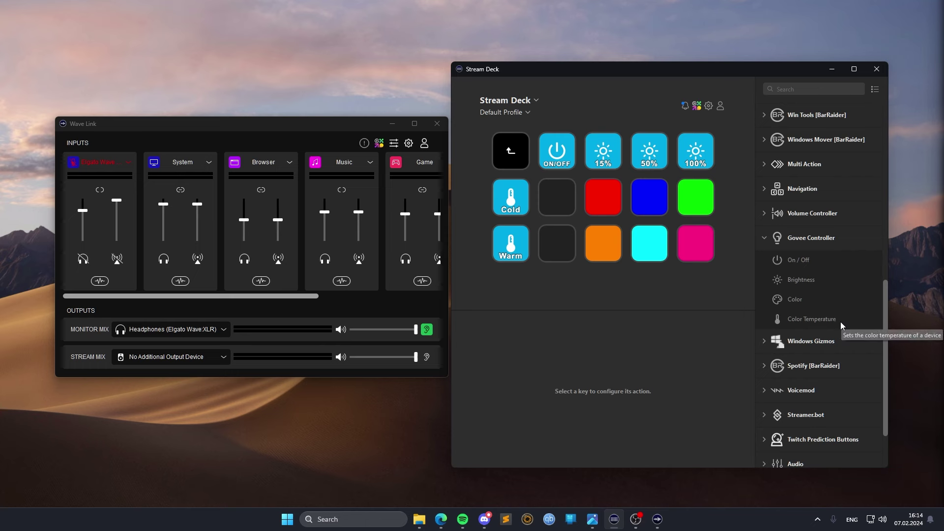
- Check the ON/OFF key toggles the Monitors lights, then view the 15% and 50% brightness keys
click(556, 164)
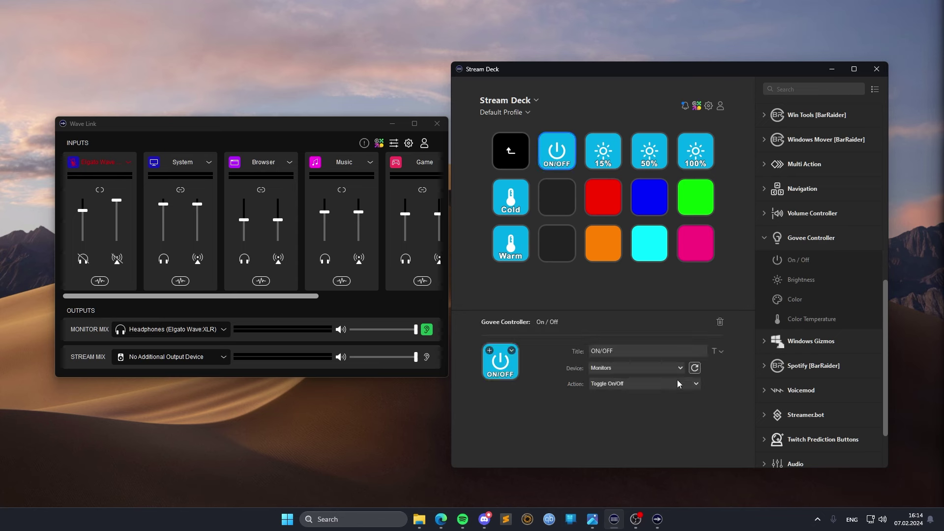
click(680, 368)
click(681, 366)
click(695, 384)
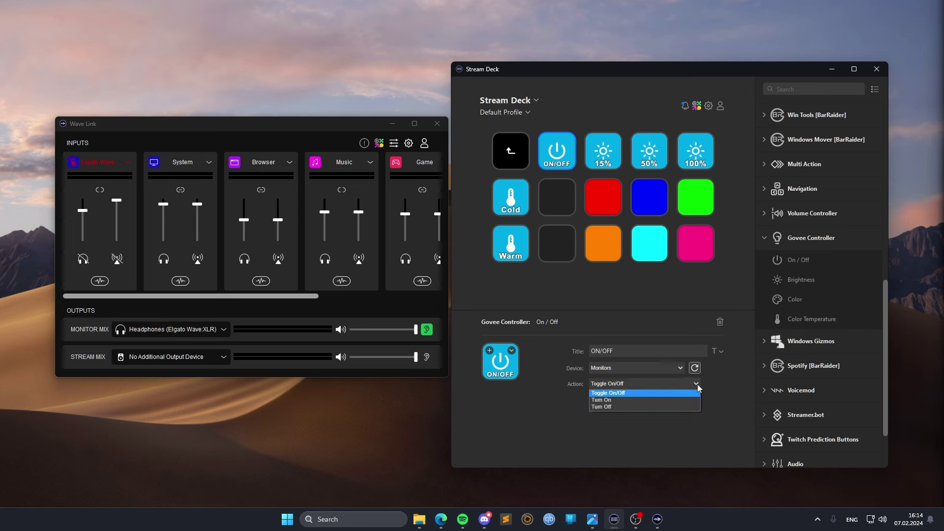
click(697, 385)
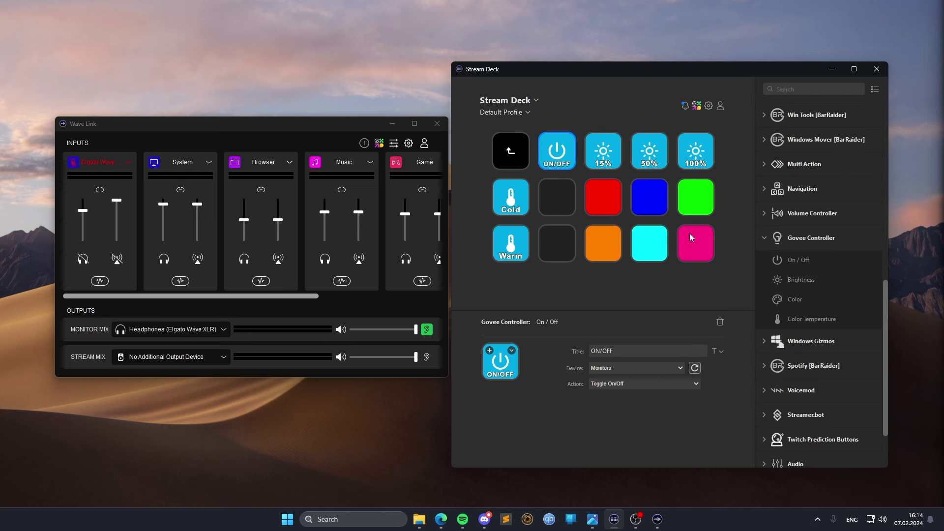
click(599, 153)
click(657, 158)
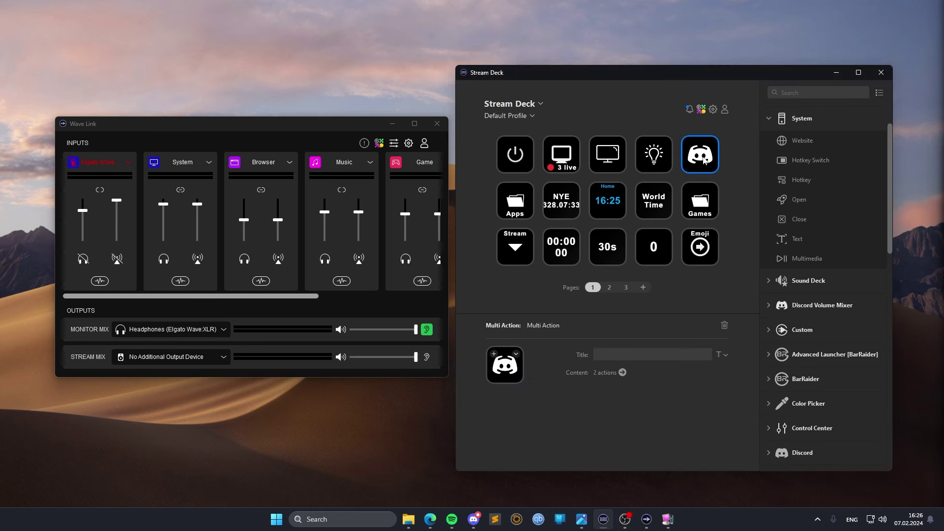
- Switch both the Stream Deck and Stream Deck + through their Discord, Stream and Default profiles
click(532, 116)
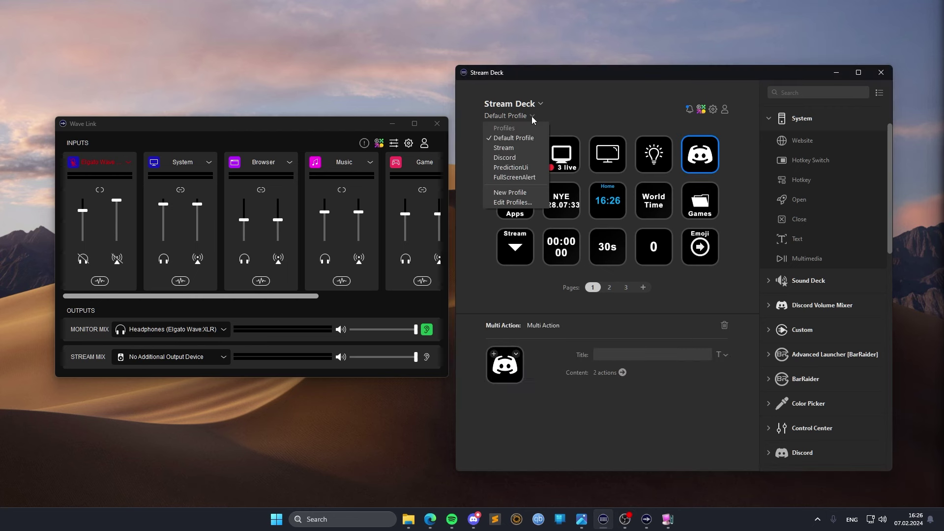
click(520, 159)
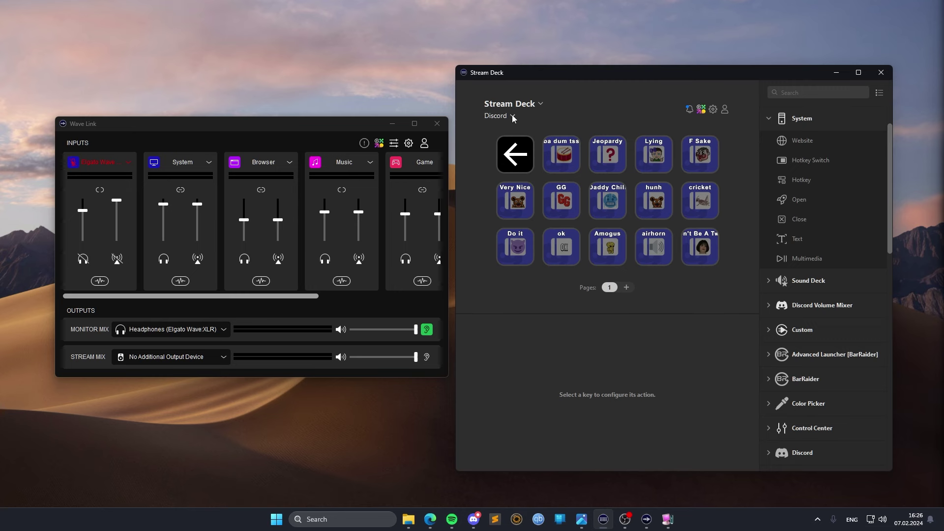
click(512, 116)
click(525, 138)
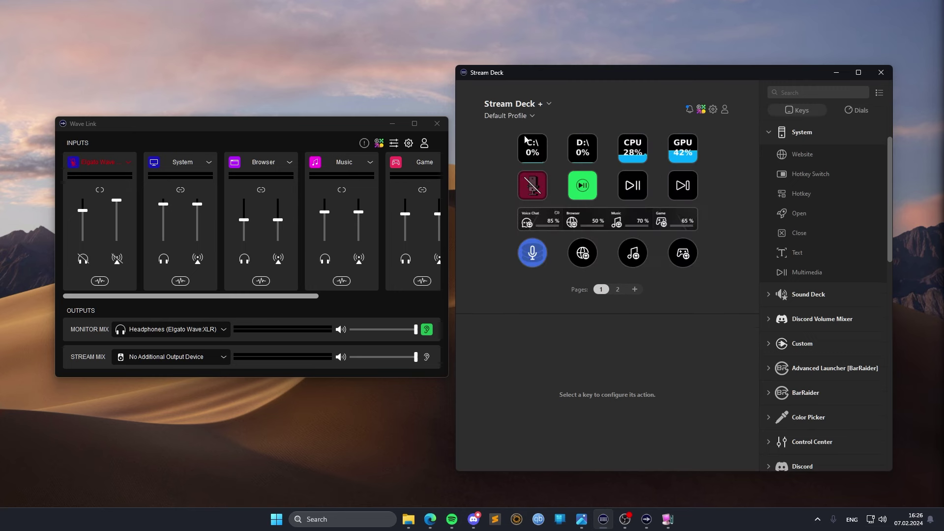
click(524, 117)
click(518, 146)
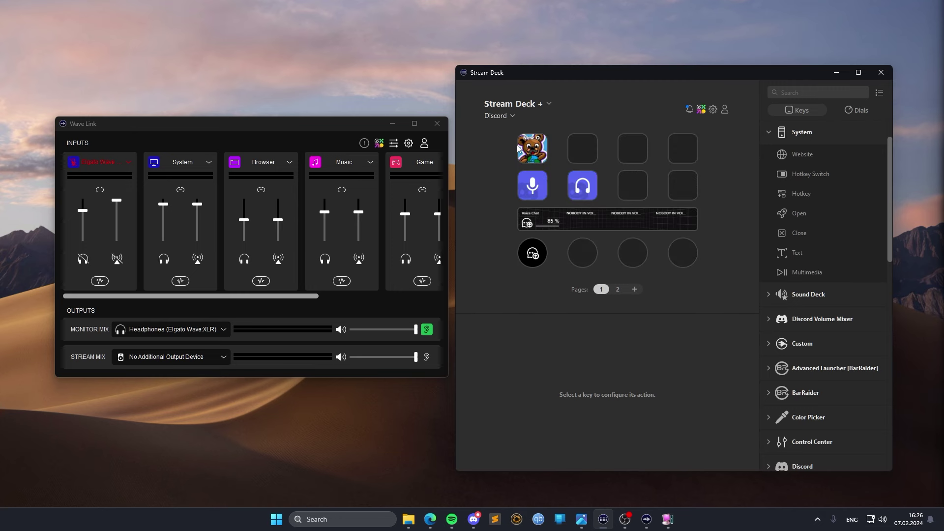
click(526, 105)
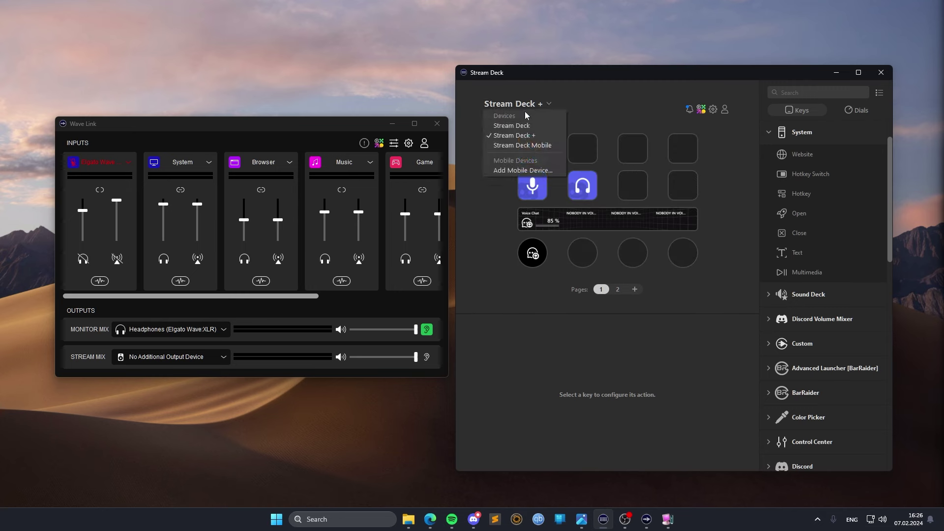
click(520, 124)
click(511, 116)
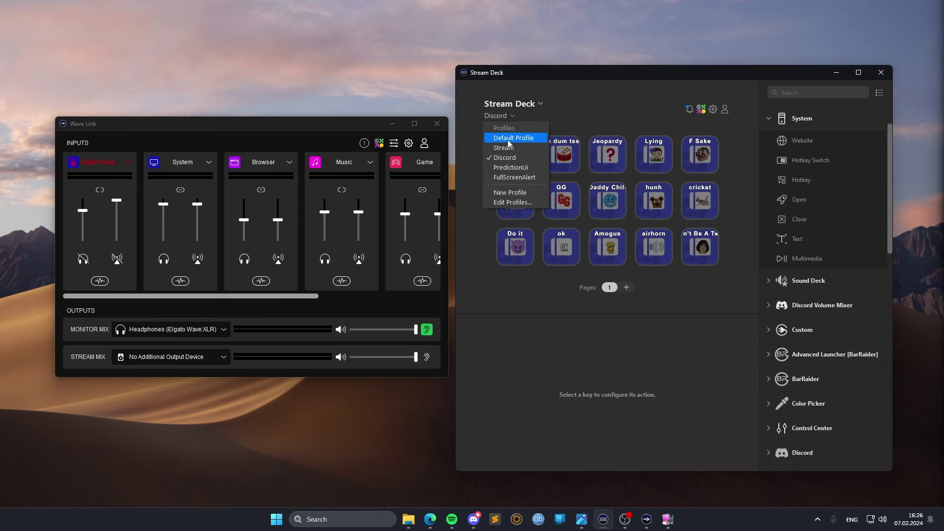
click(511, 148)
click(504, 116)
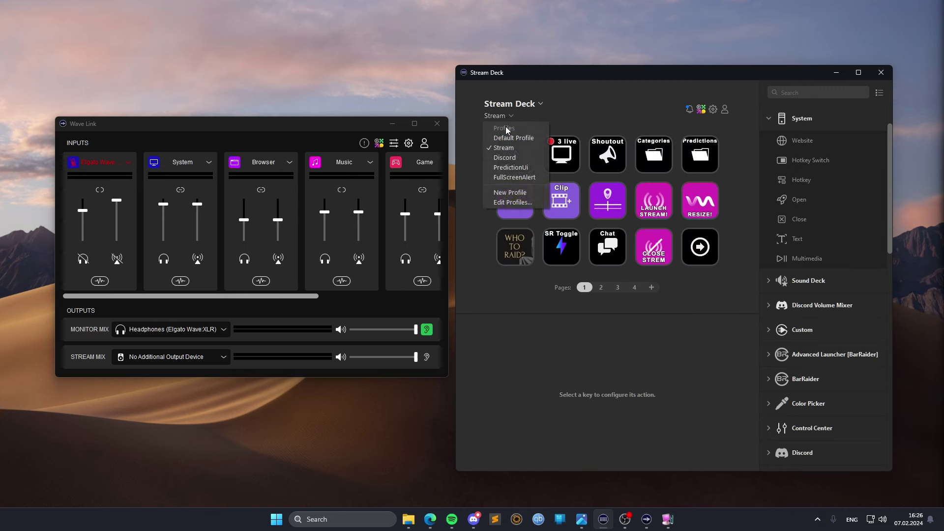
click(527, 138)
- Inspect the Discord key's two Switch Profile actions, each targeting the Discord profile
click(702, 157)
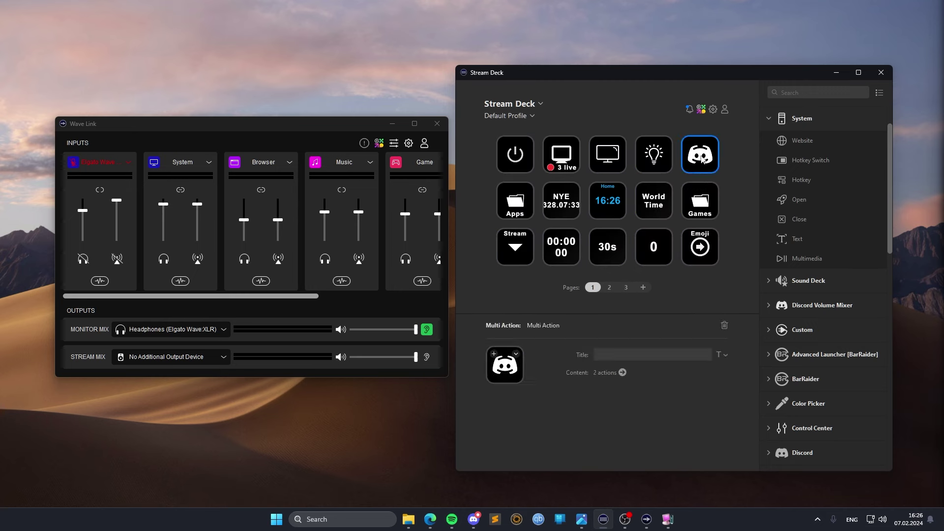
double_click(702, 157)
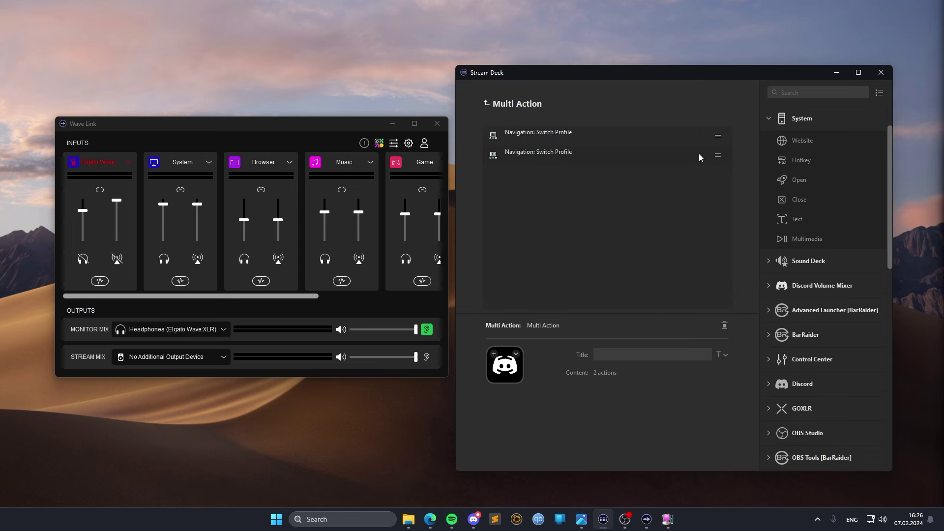
click(622, 137)
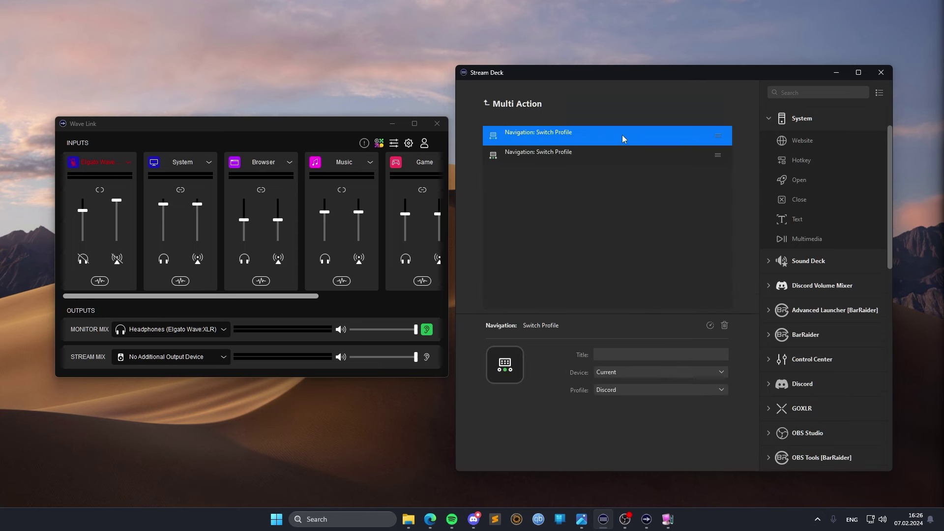
click(625, 371)
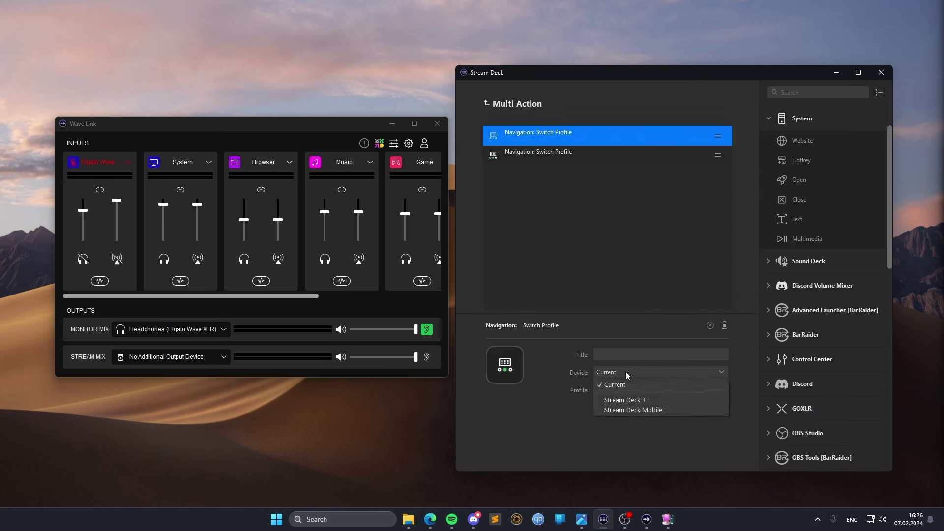
click(625, 371)
click(625, 390)
click(625, 392)
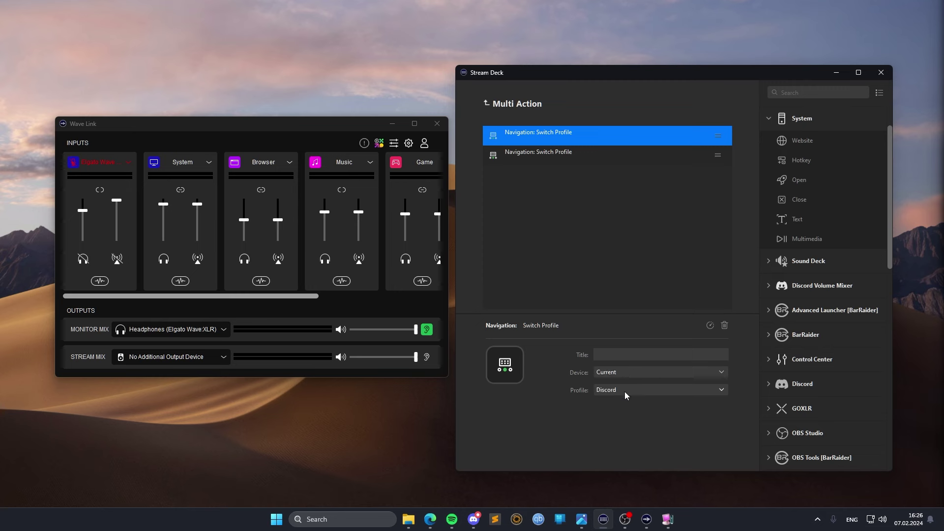
click(545, 155)
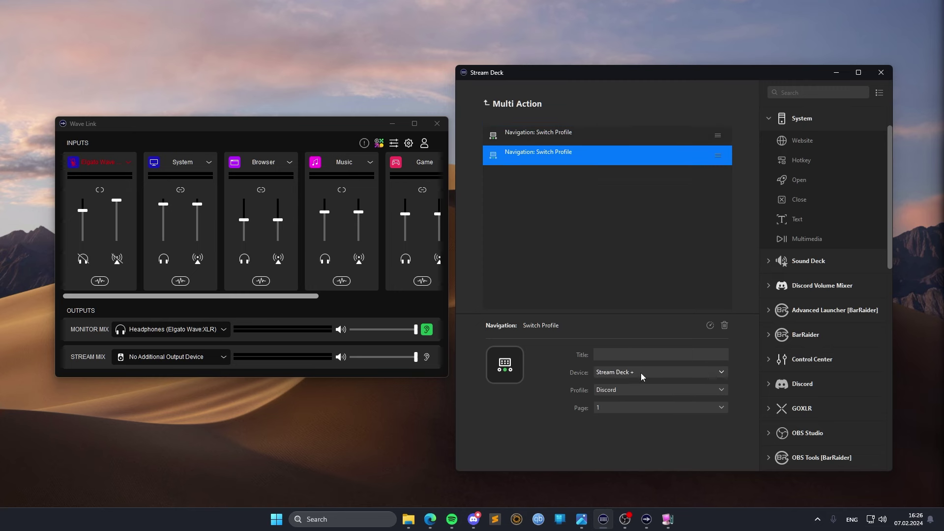
click(635, 390)
click(635, 390)
- Inspect the Discord profile's back-arrow key, whose action returns to Default Profile
click(486, 104)
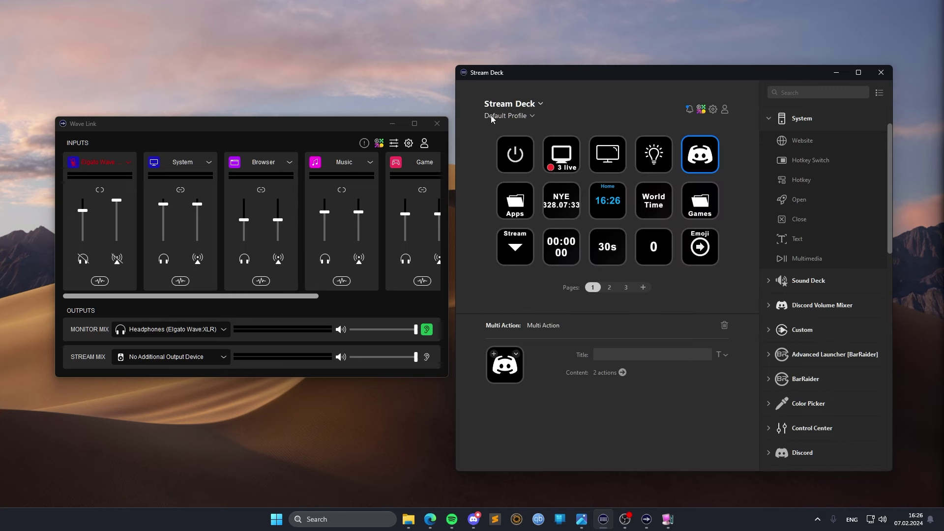
double_click(692, 167)
click(517, 161)
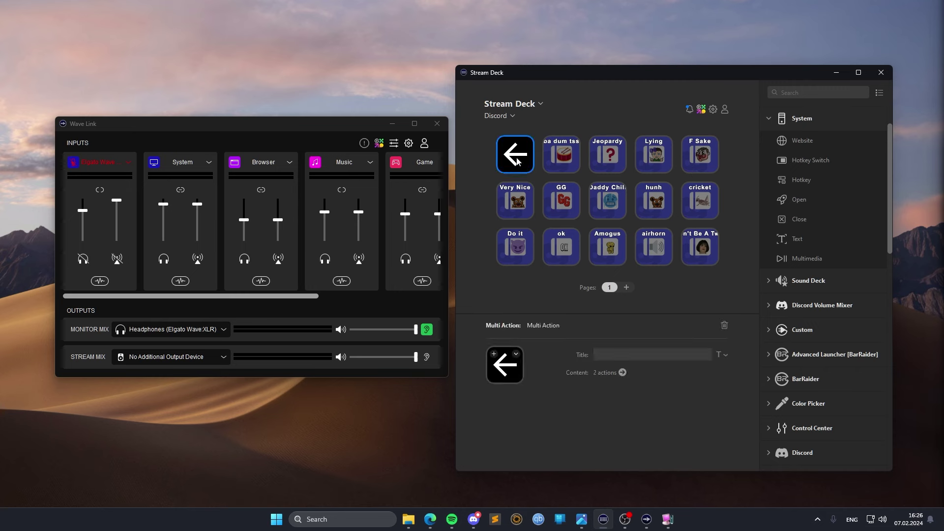
double_click(515, 157)
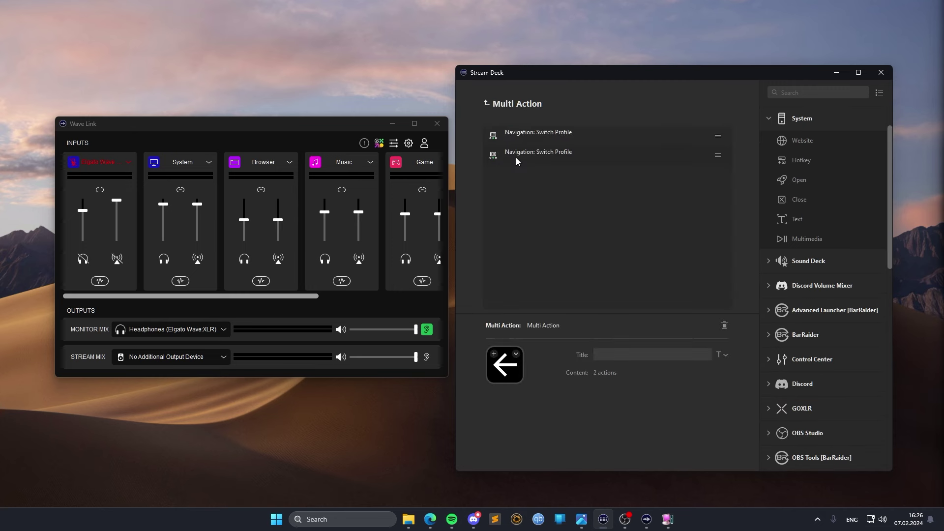
click(587, 140)
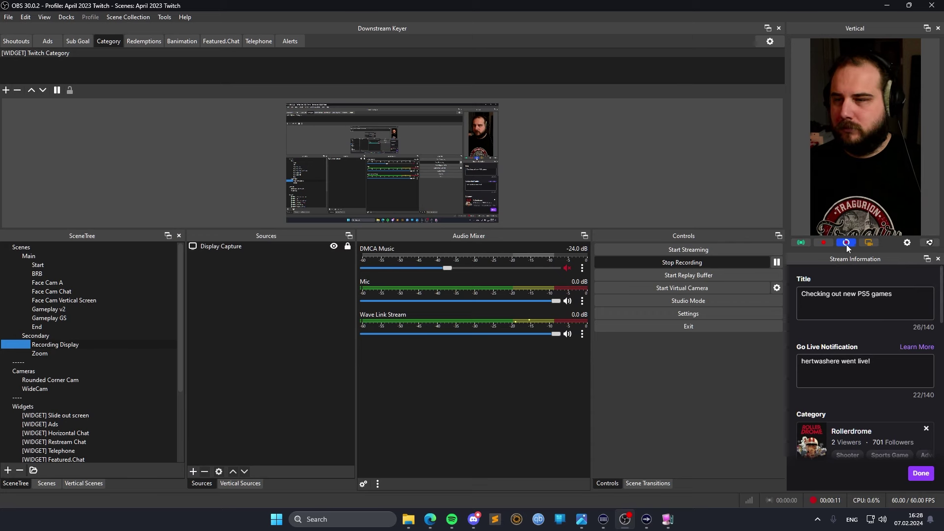
- Check the 30 sec Backtrack Recording Length and Save Backtrack Hotkey in OBS Vertical Settings
click(908, 243)
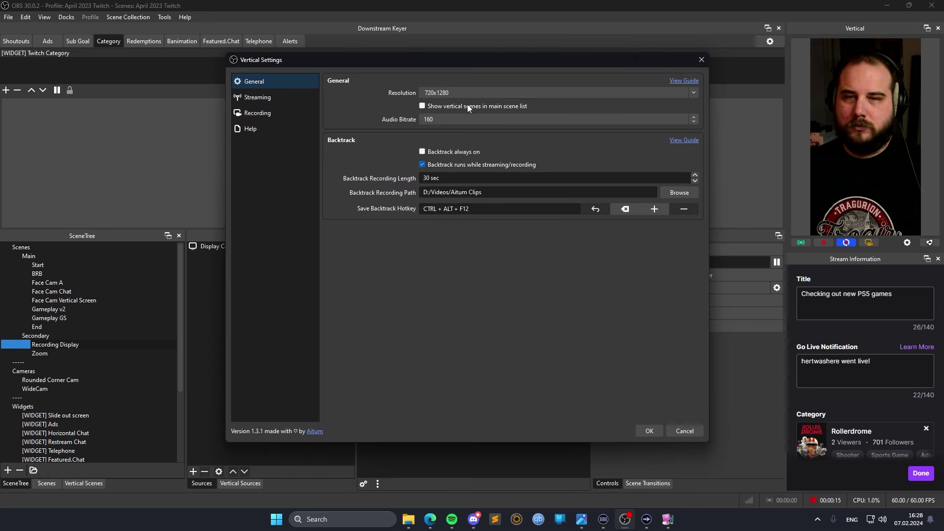
click(454, 181)
click(454, 181)
click(478, 208)
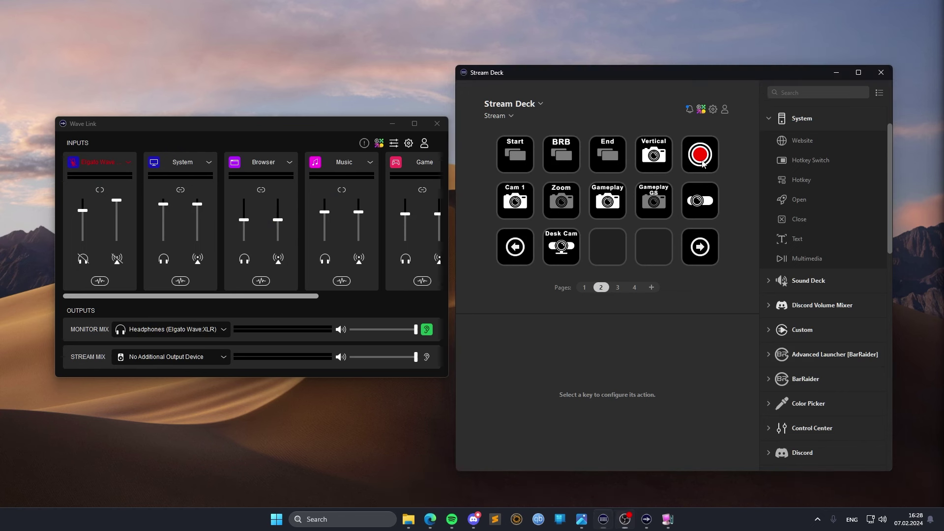
- Confirm the red record key's System: Hotkey action sends Ctrl+Alt+F12
click(702, 164)
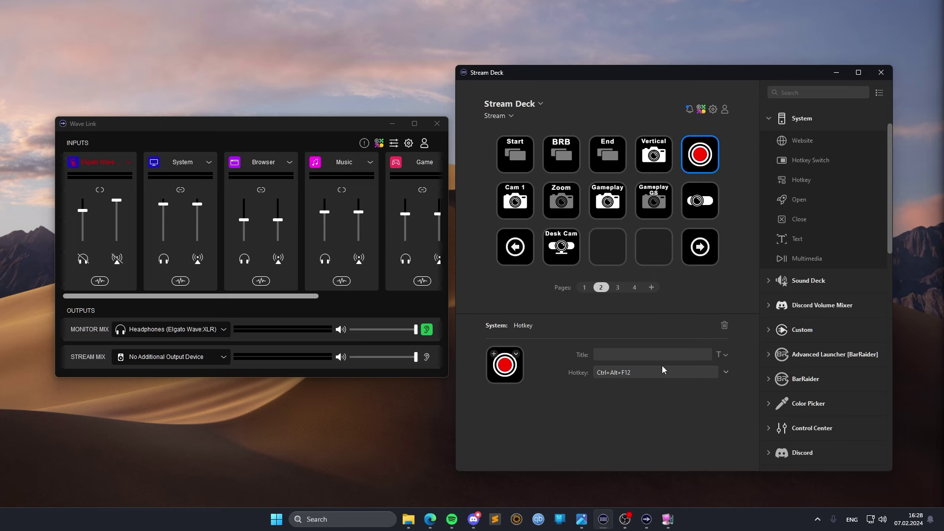